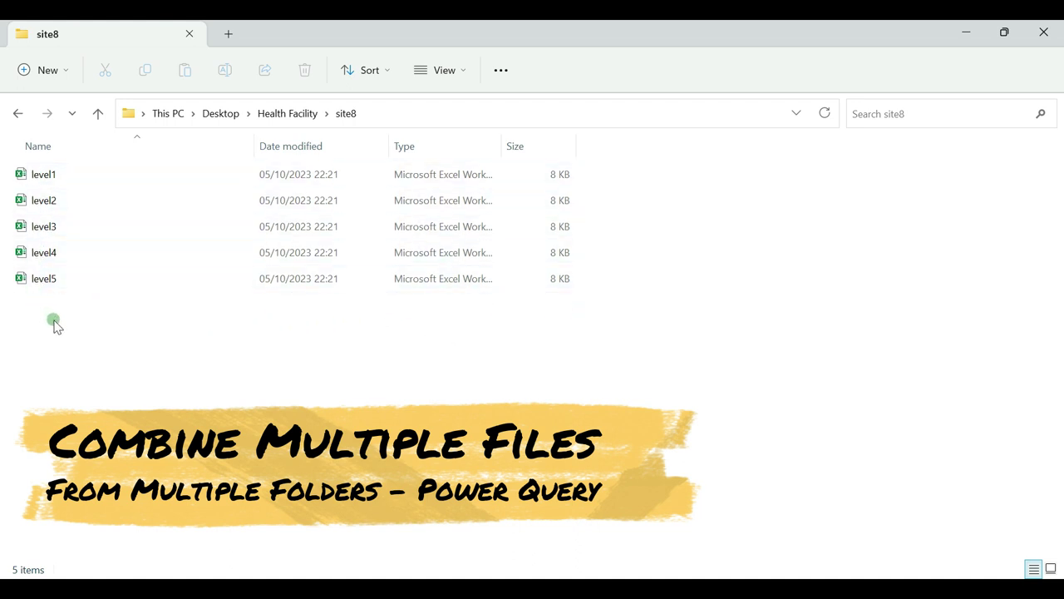
Check the Health Facility site folders, including site7, for level1–level5 workbooks, then return to Desktop
key("alt+Up")
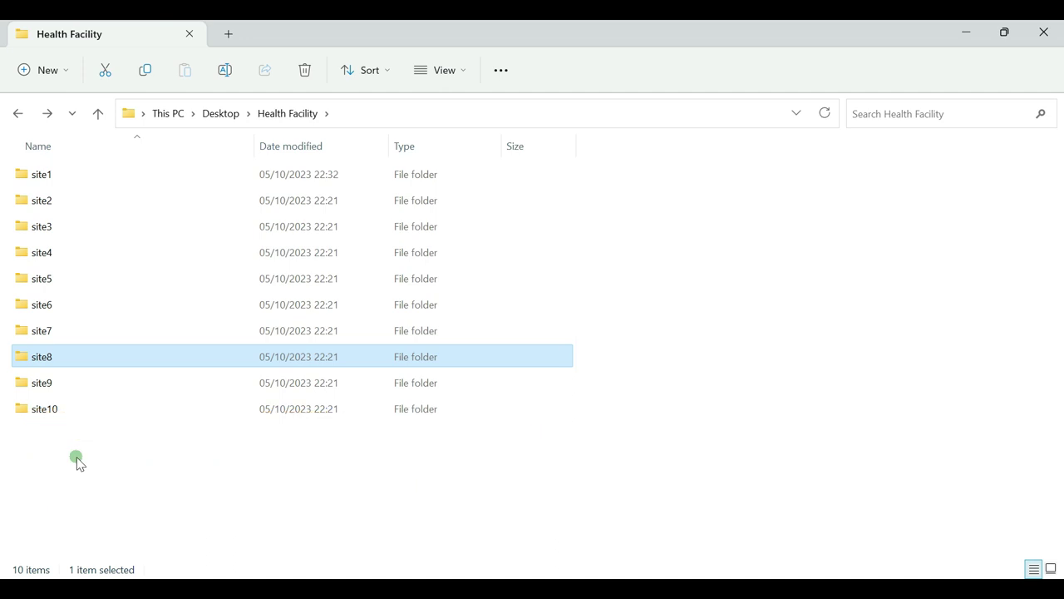
key("alt+Up")
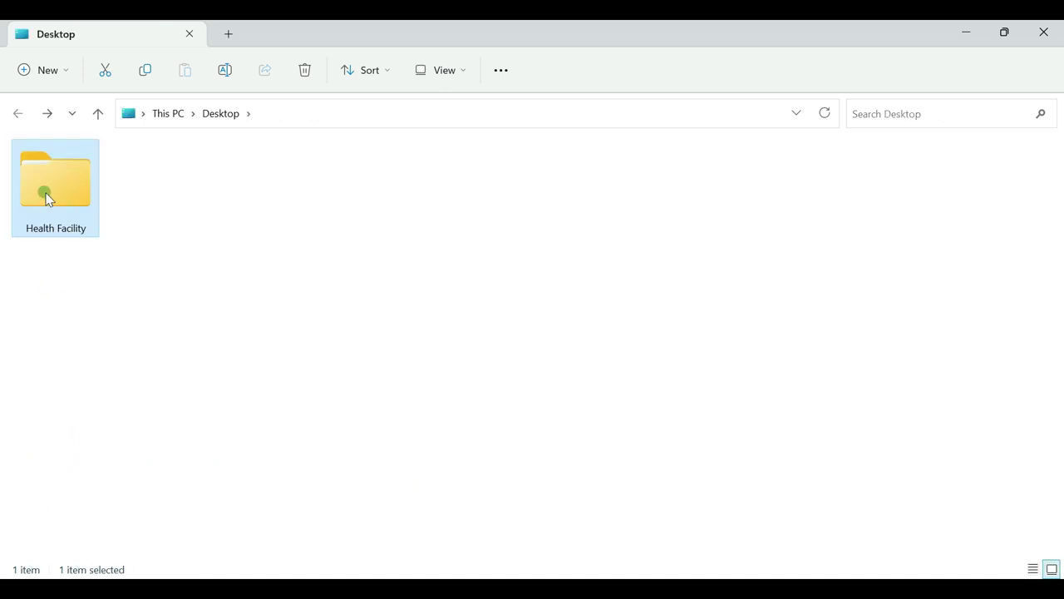
double_click(45, 193)
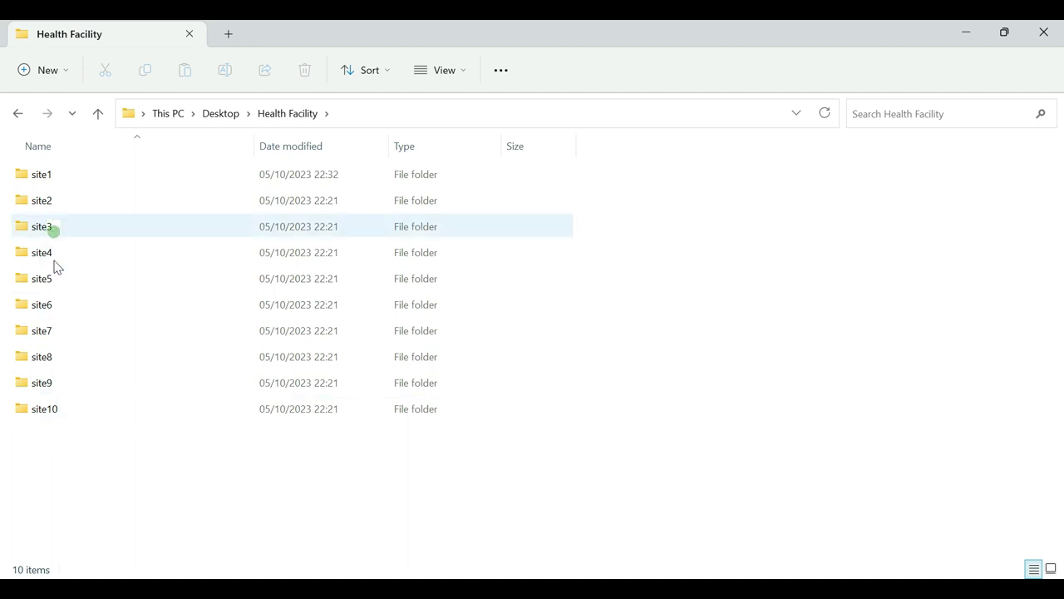
double_click(45, 337)
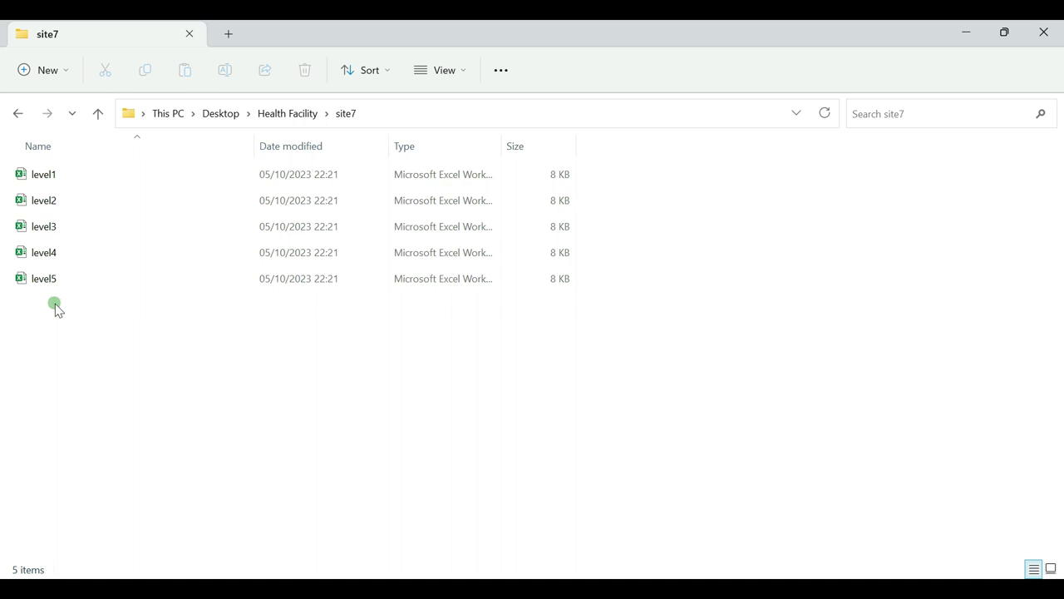
key("alt+Left")
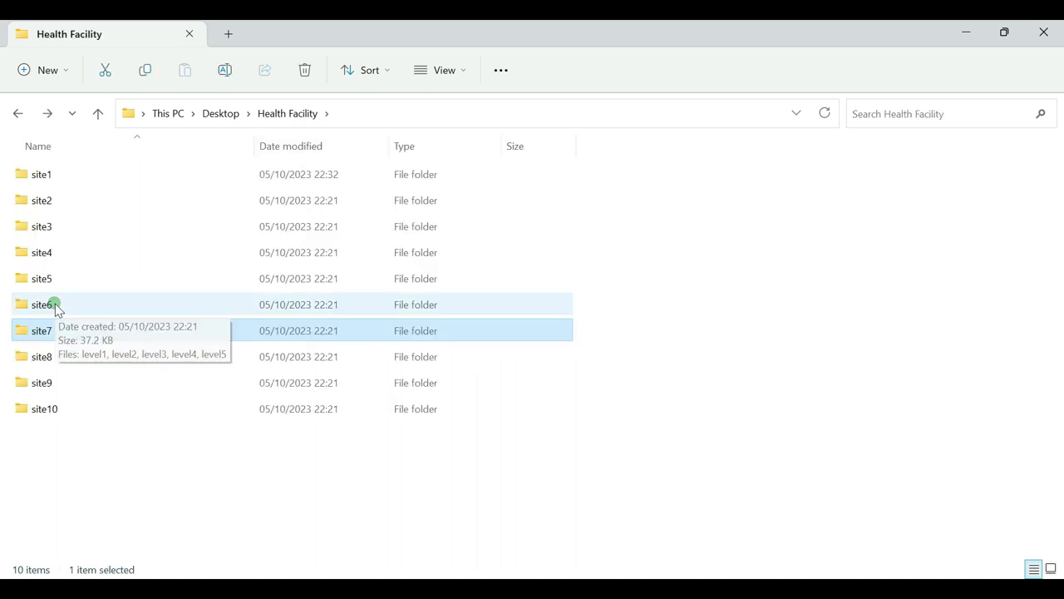
key("alt+Left")
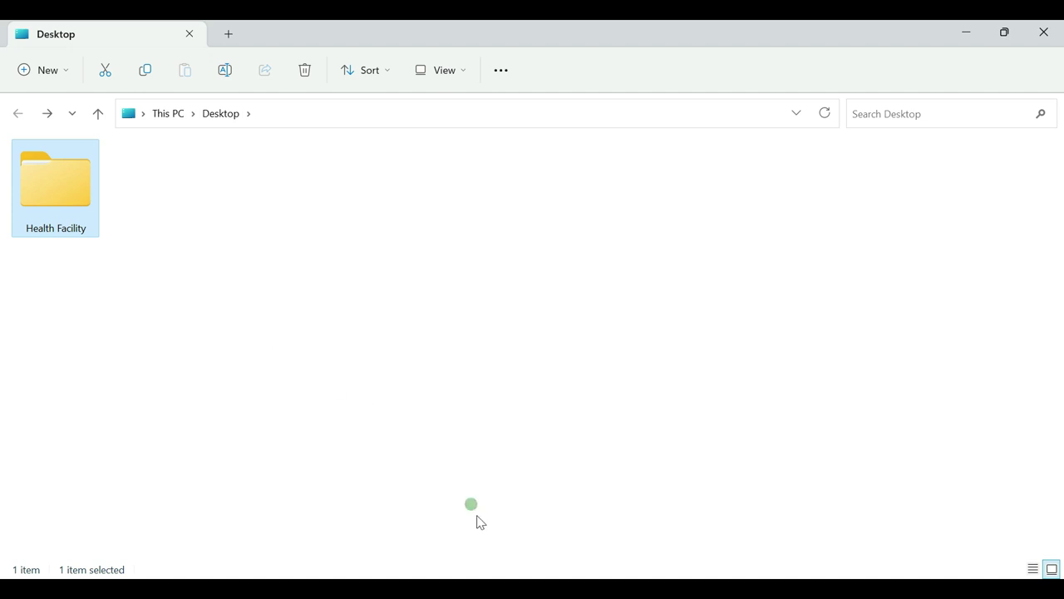
In Book1, show the Data tab's Get Data From File options, including From Folder
mouse_move(494, 572)
left_click(505, 520)
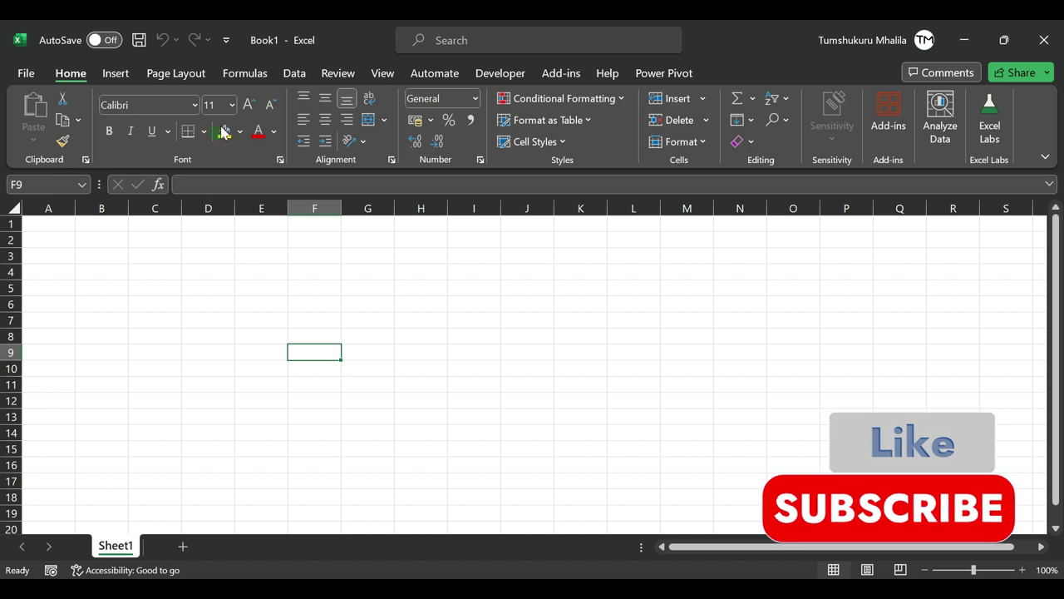
left_click(296, 75)
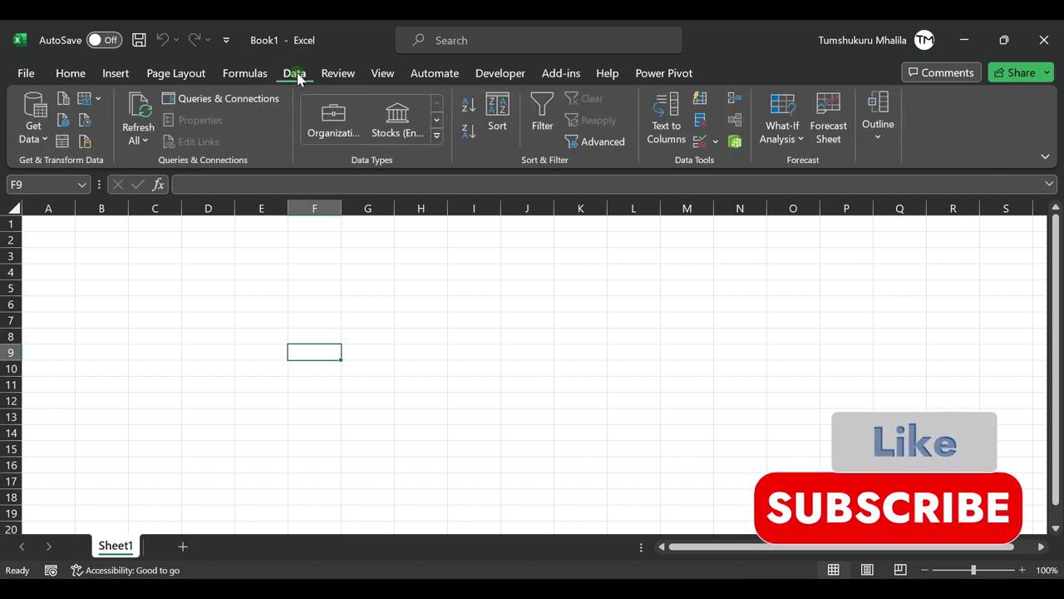
left_click(39, 141)
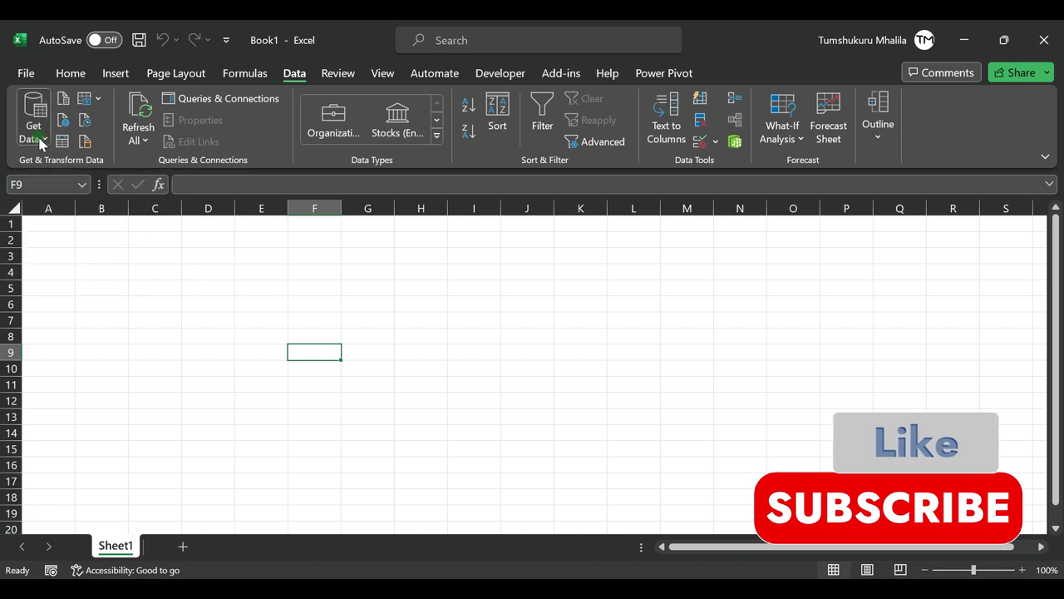
mouse_move(105, 170)
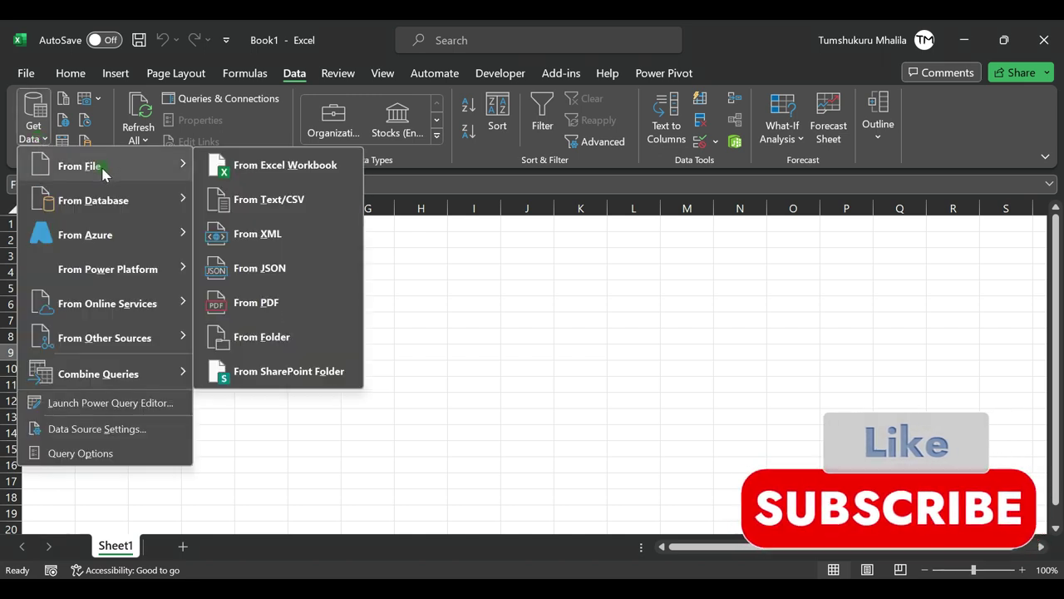
Use From Folder to pick the Desktop's Health Facility folder as the data source
left_click(281, 340)
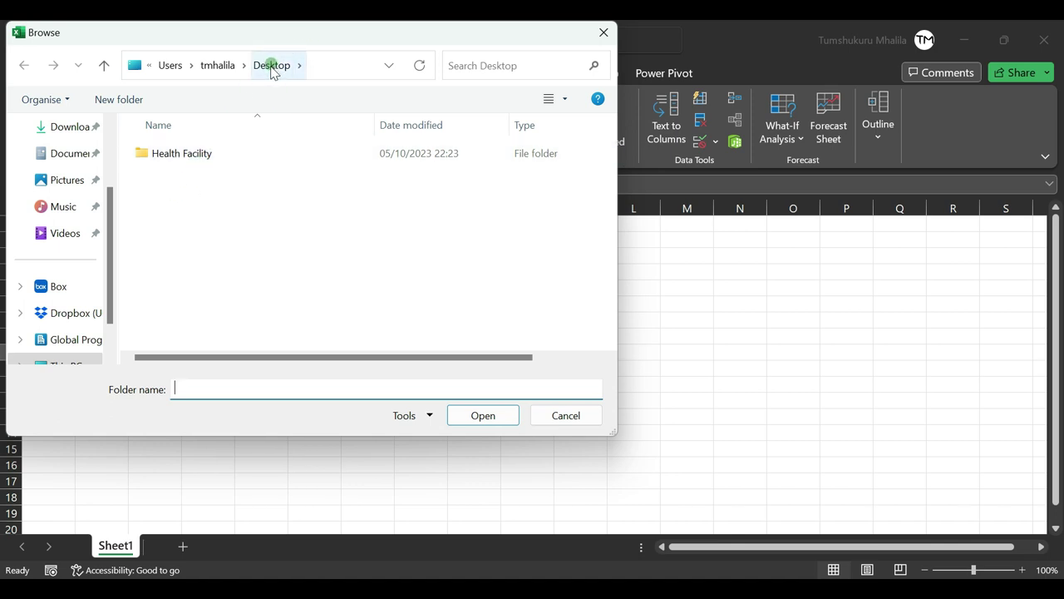
left_click(180, 156)
left_click(180, 159)
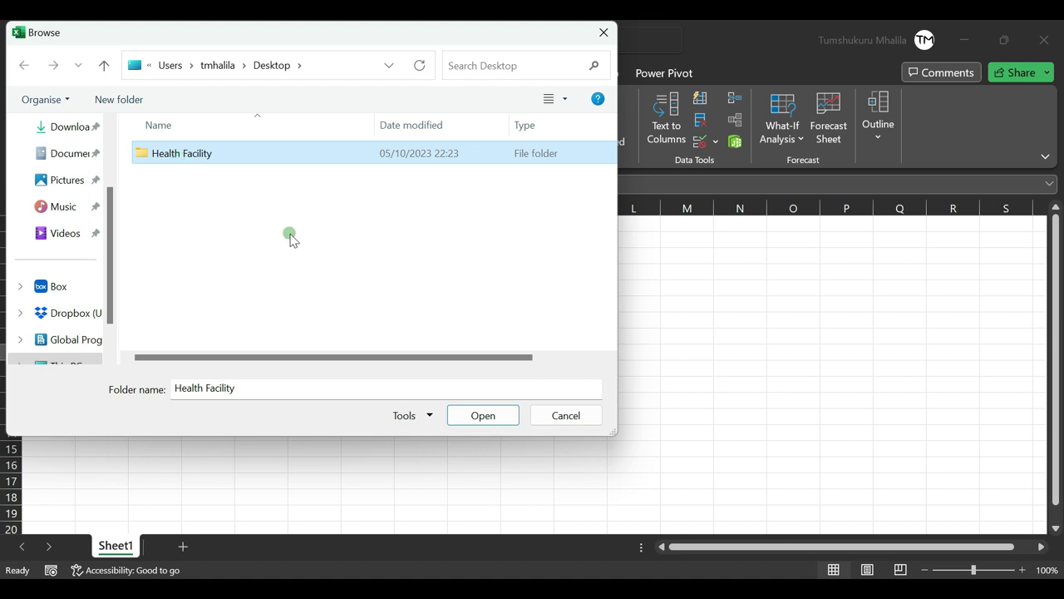
left_click(475, 415)
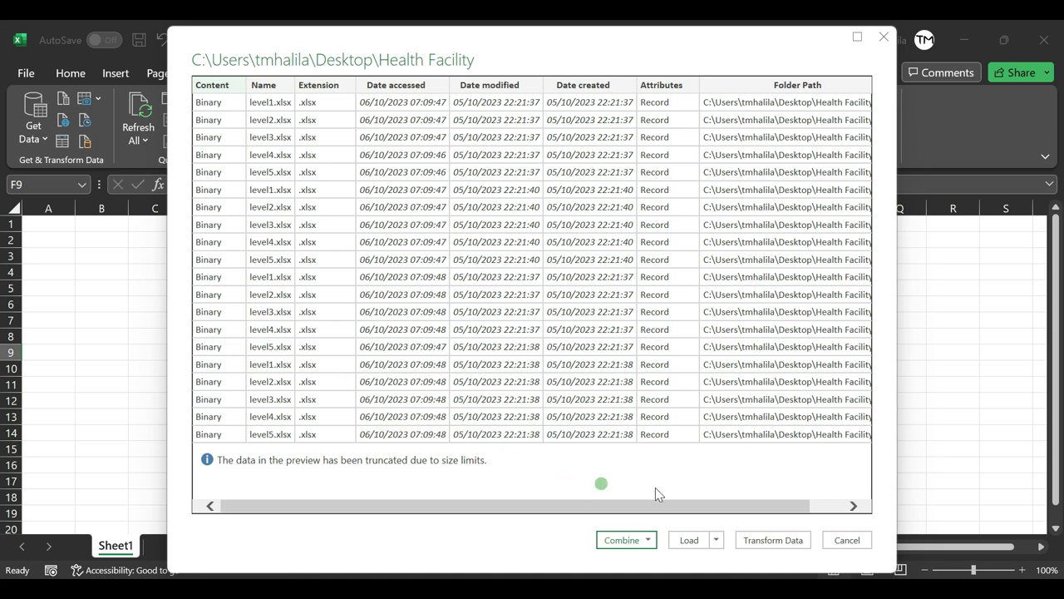
Choose Combine & Transform Data for the Health Facility file list
left_click(796, 541)
left_click(650, 542)
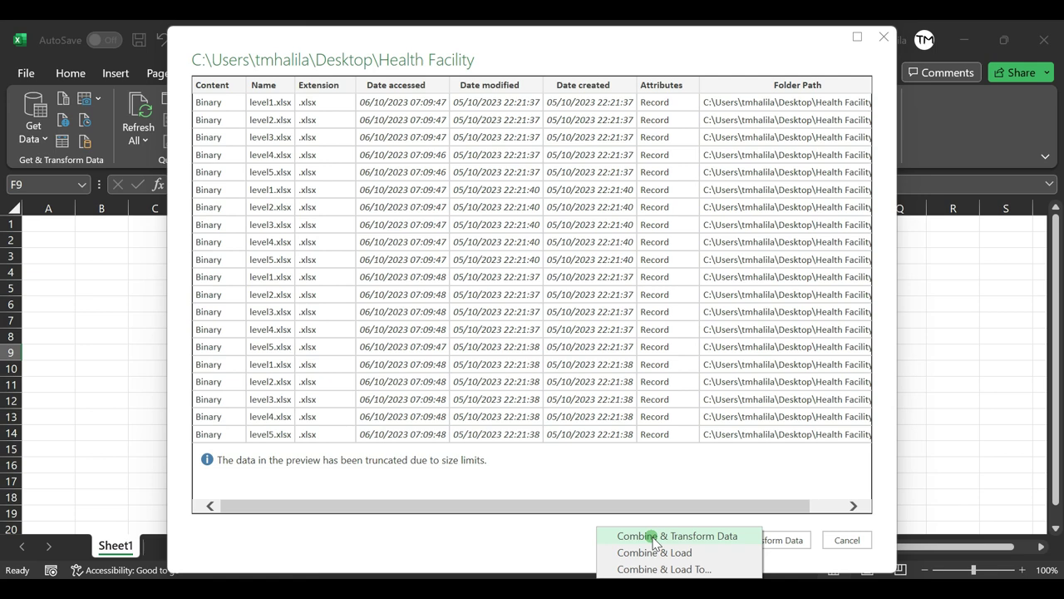
left_click(655, 537)
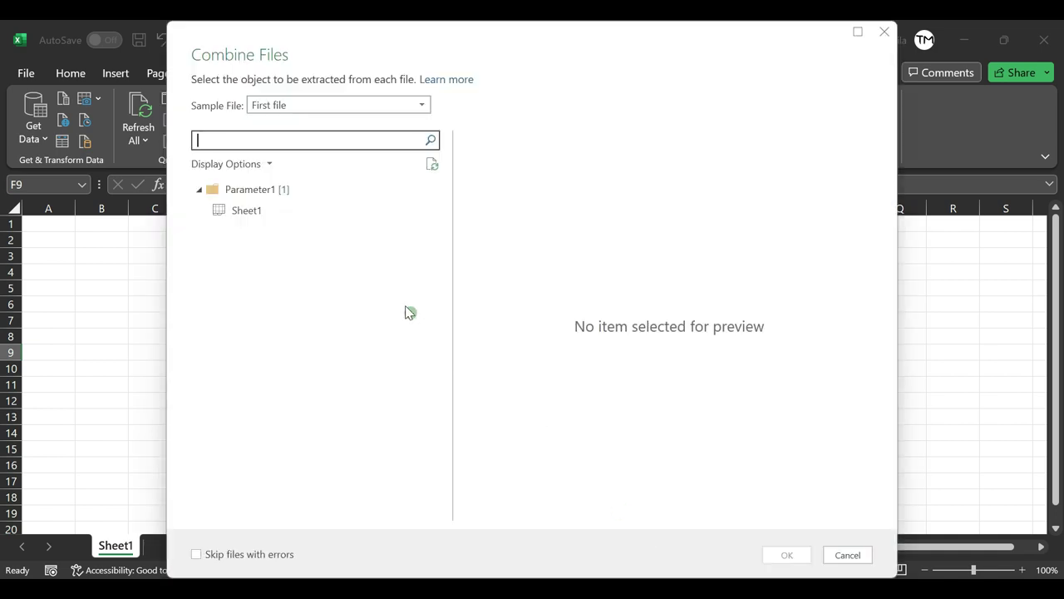
Extract Sheet1 from each workbook, keeping First file as the sample file, and confirm
left_click(246, 213)
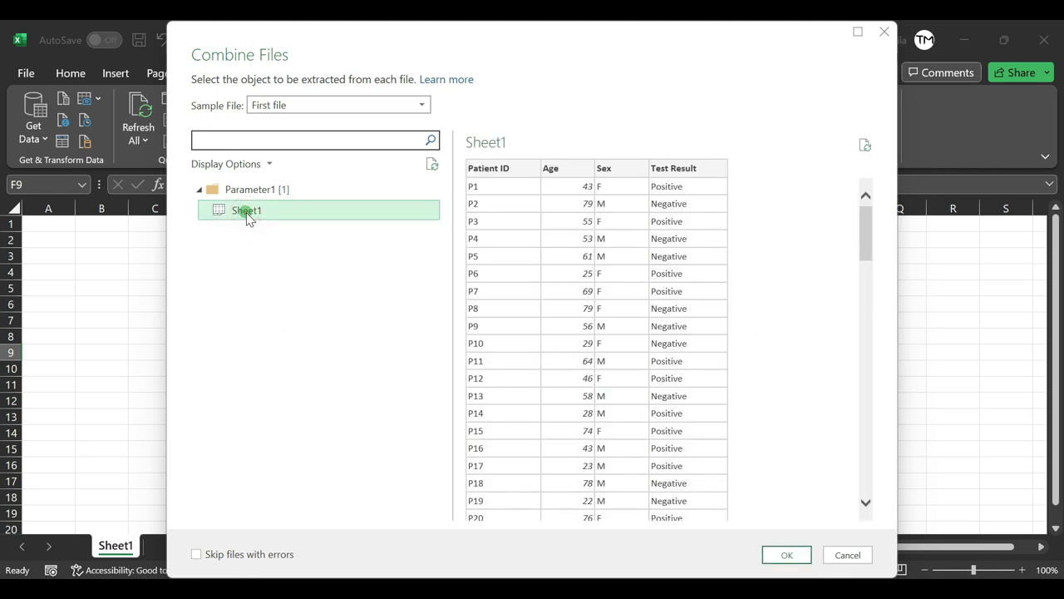
left_click(429, 167)
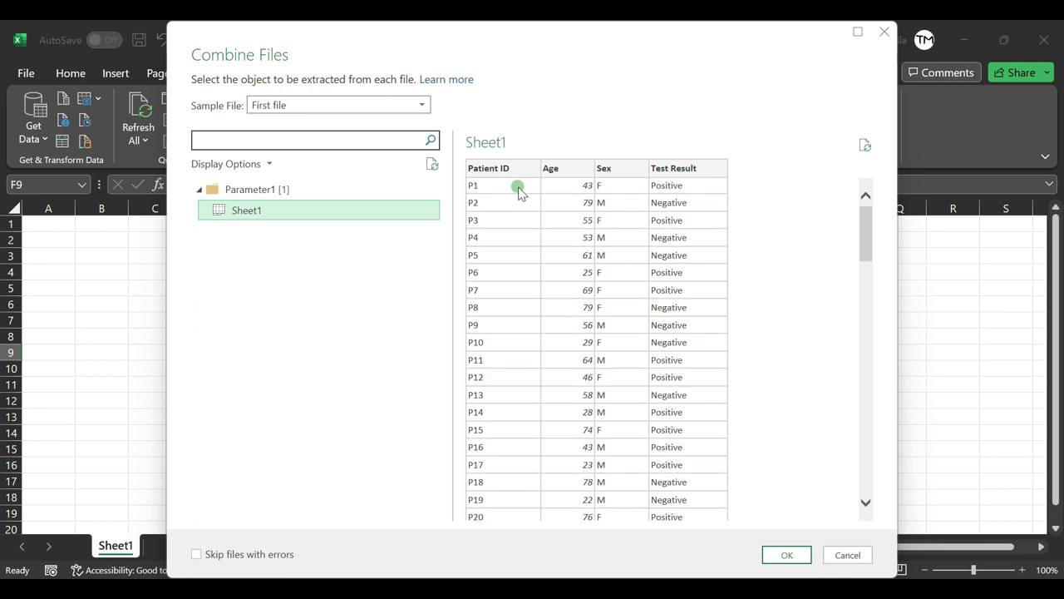
scroll(518, 191, "down", 2)
scroll(518, 190, "up", 2)
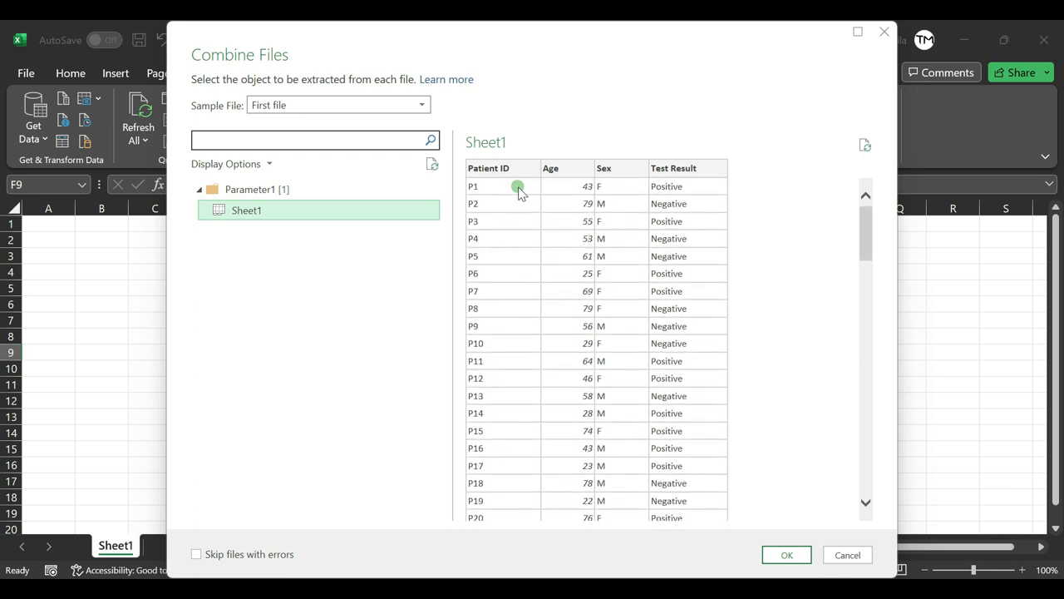
left_click(419, 106)
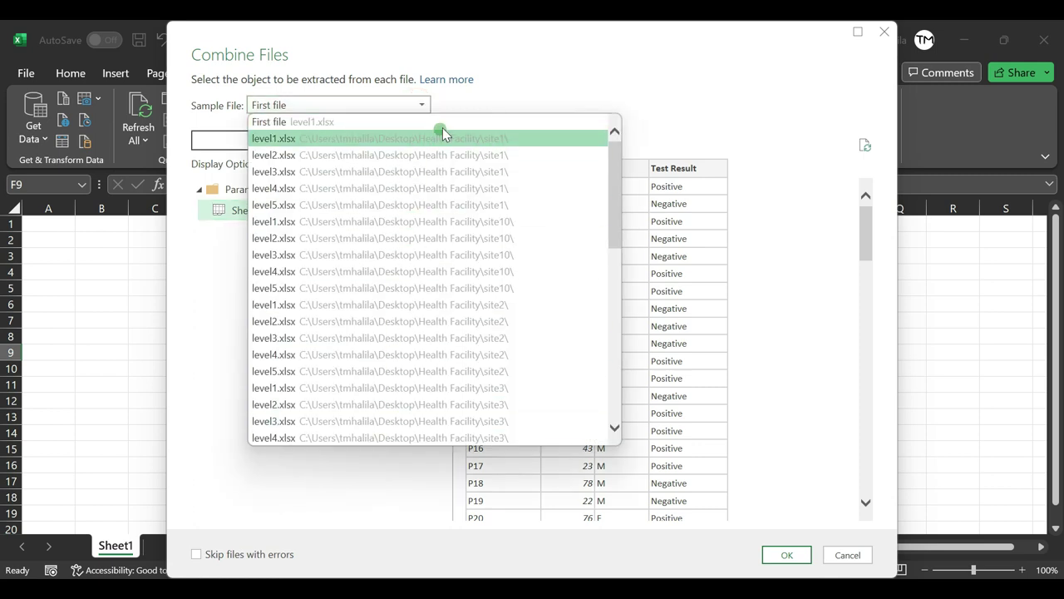
left_click(489, 155)
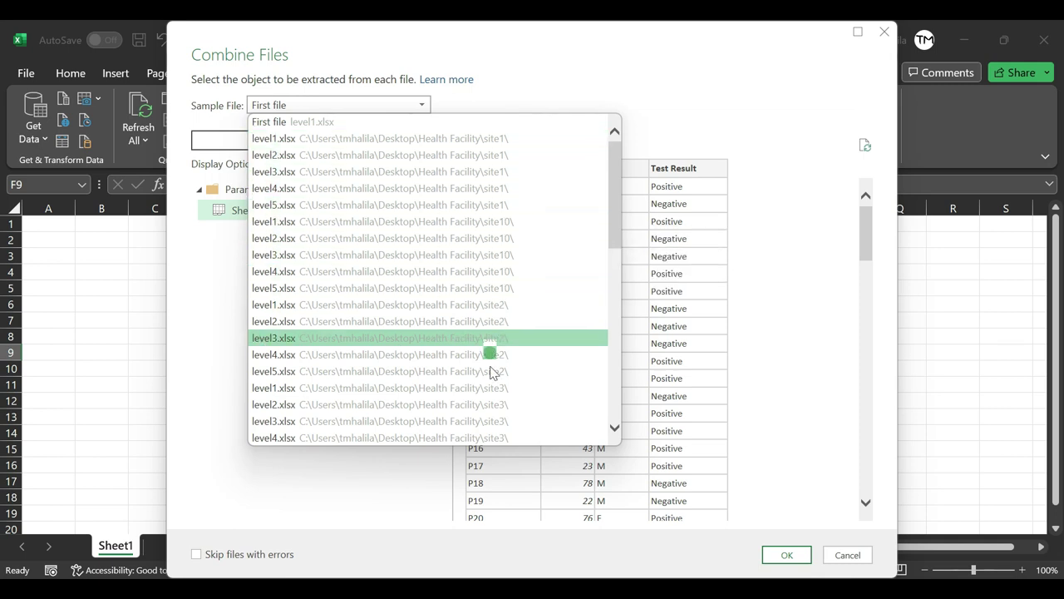
scroll(491, 381, "down", 1)
scroll(491, 381, "down", 3)
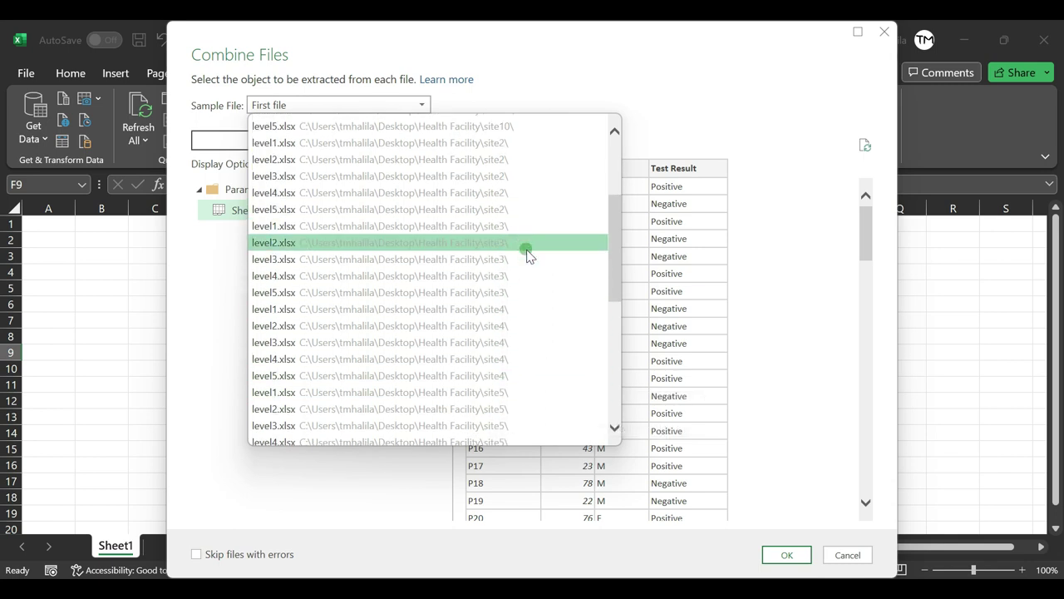
left_click(794, 292)
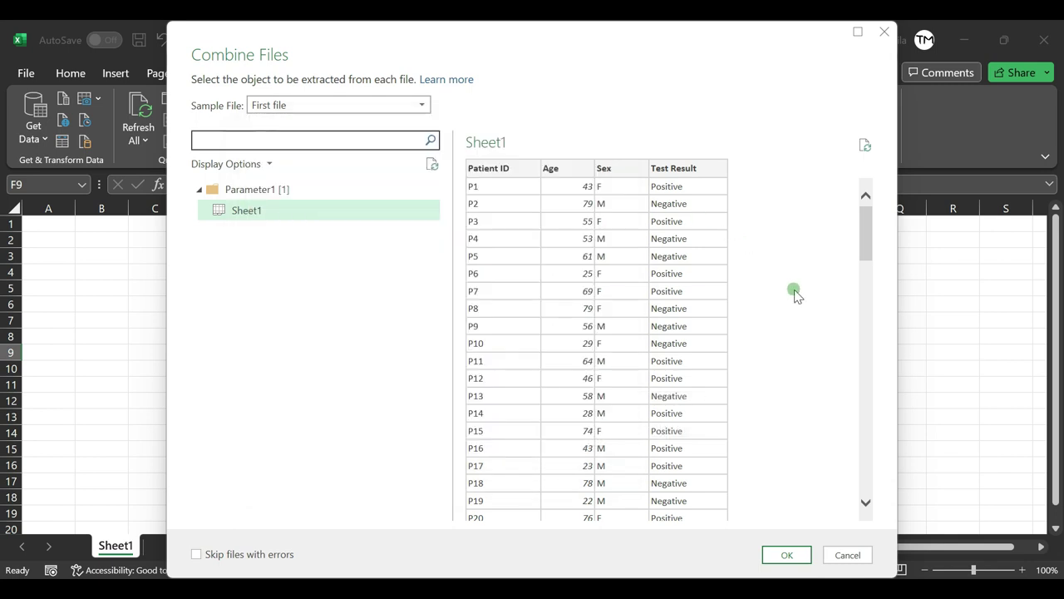
left_click(789, 556)
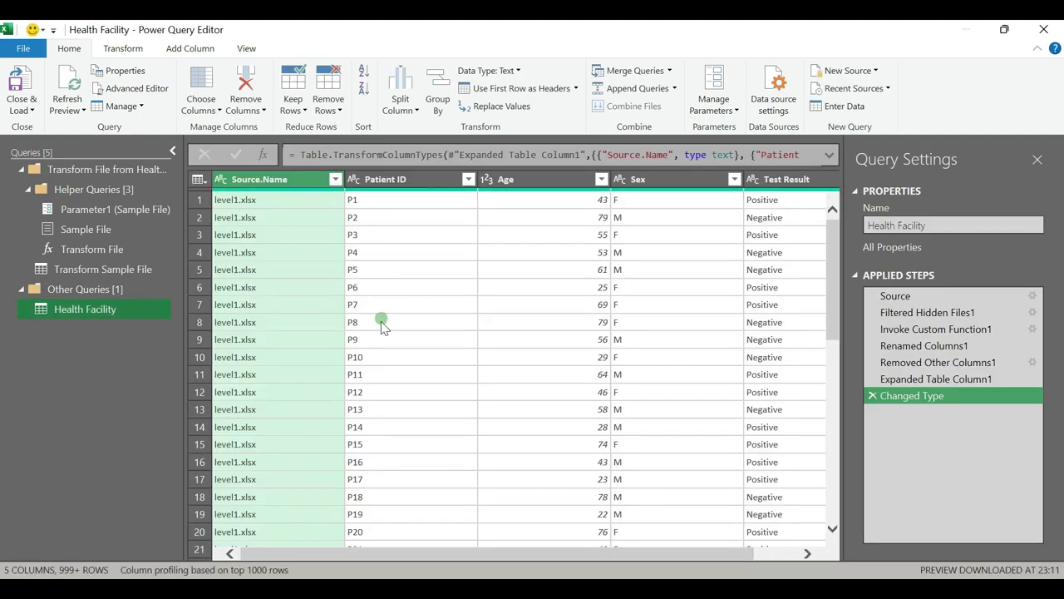
Inspect the Patient ID through Test Result columns, then select the Source.Name column
left_click(384, 181)
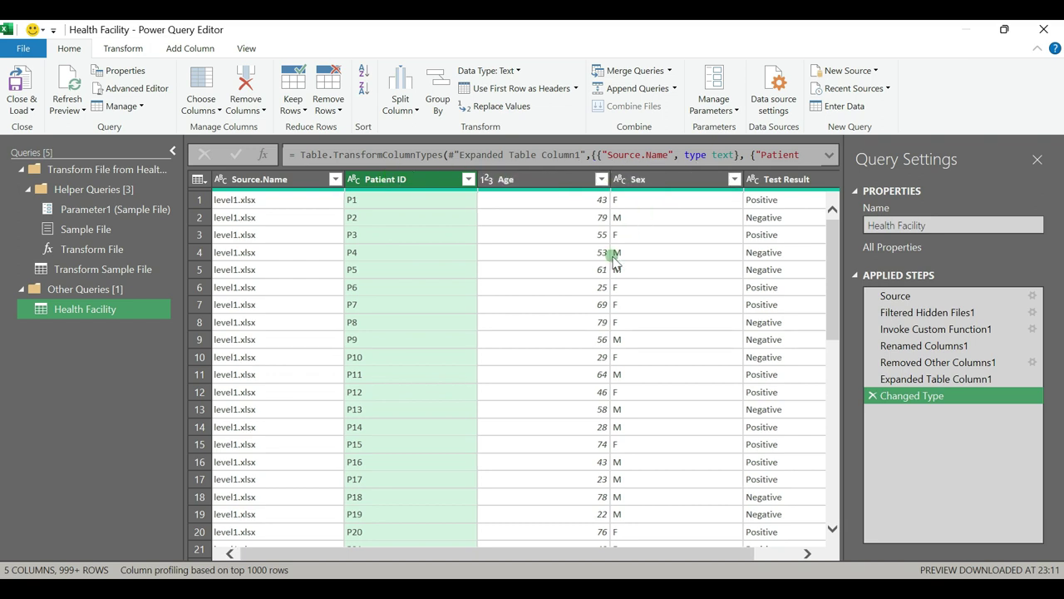
scroll(613, 257, "right", 1)
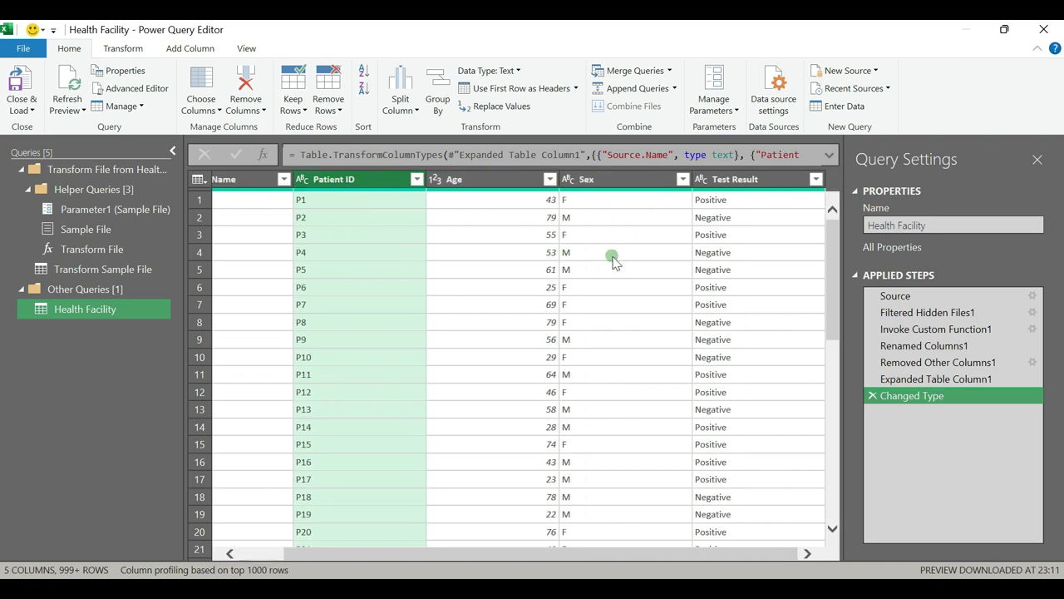
left_click(787, 180)
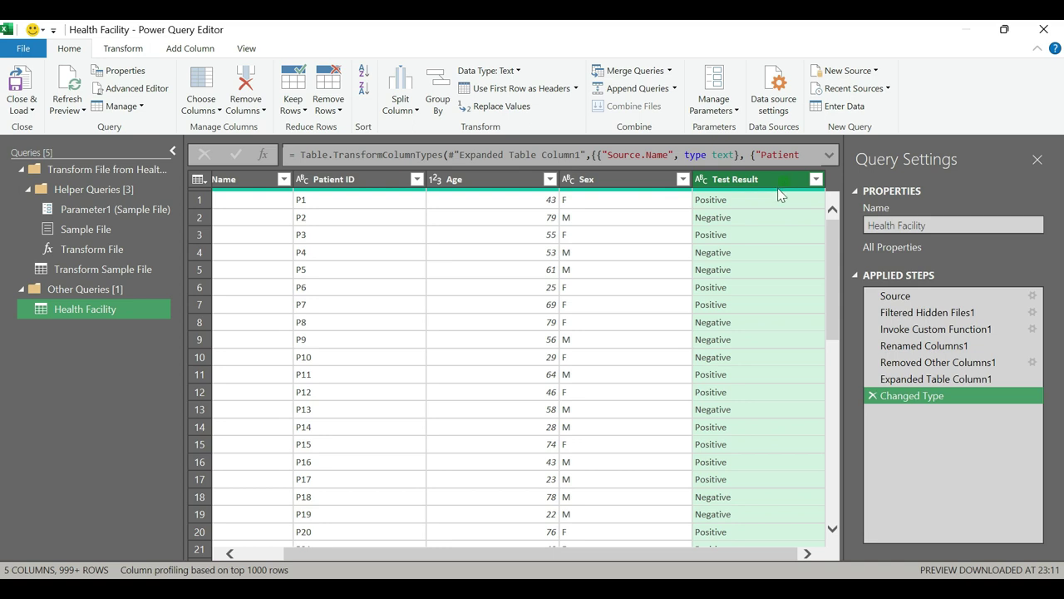
left_click_drag(431, 555, 314, 550)
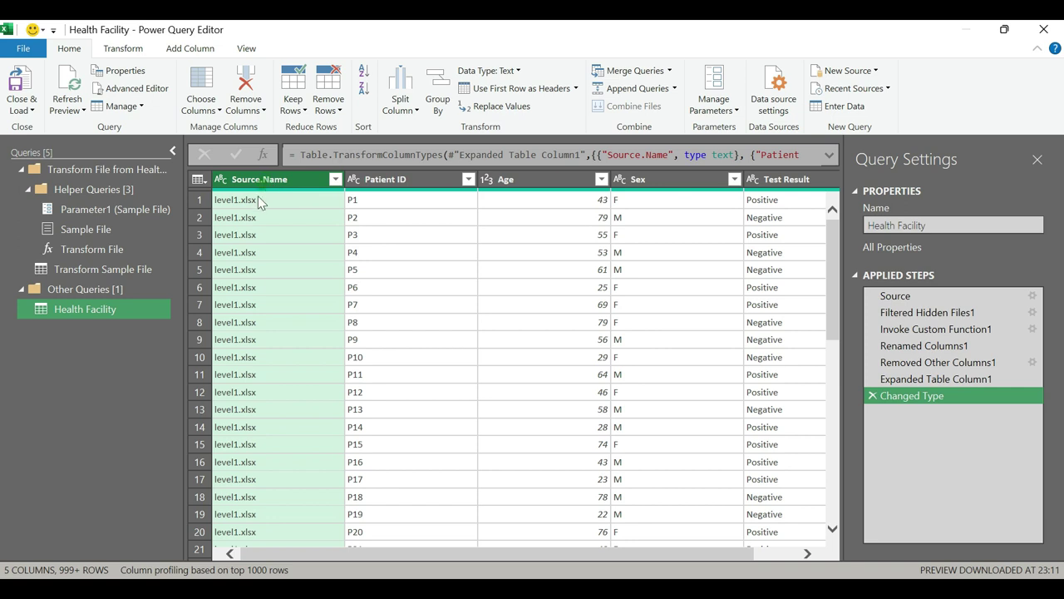
left_click(305, 256)
Filter Source.Name to keep only the level1.xlsx rows
left_click(334, 178)
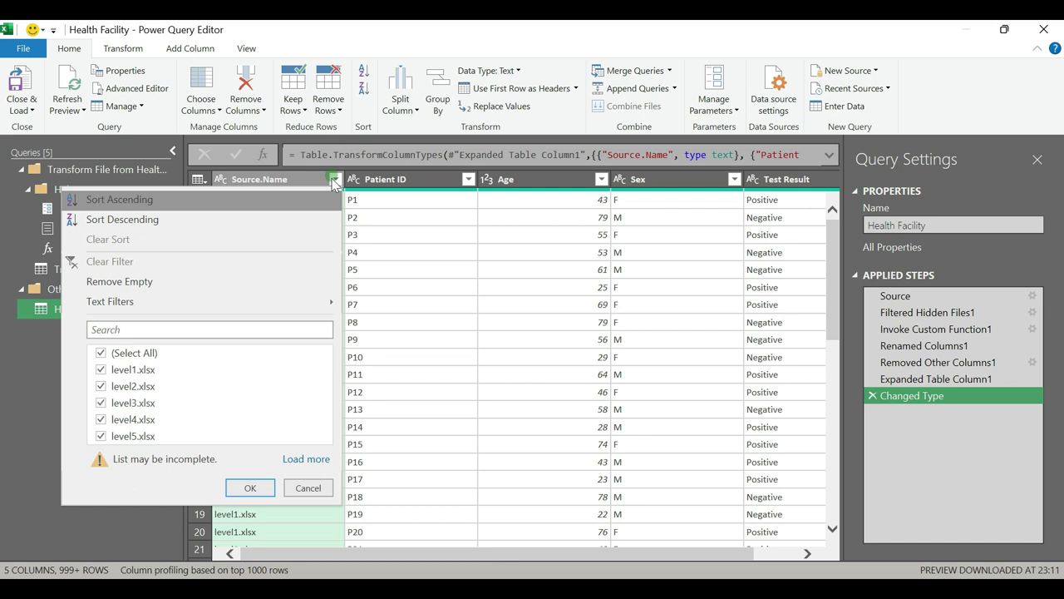
left_click(305, 459)
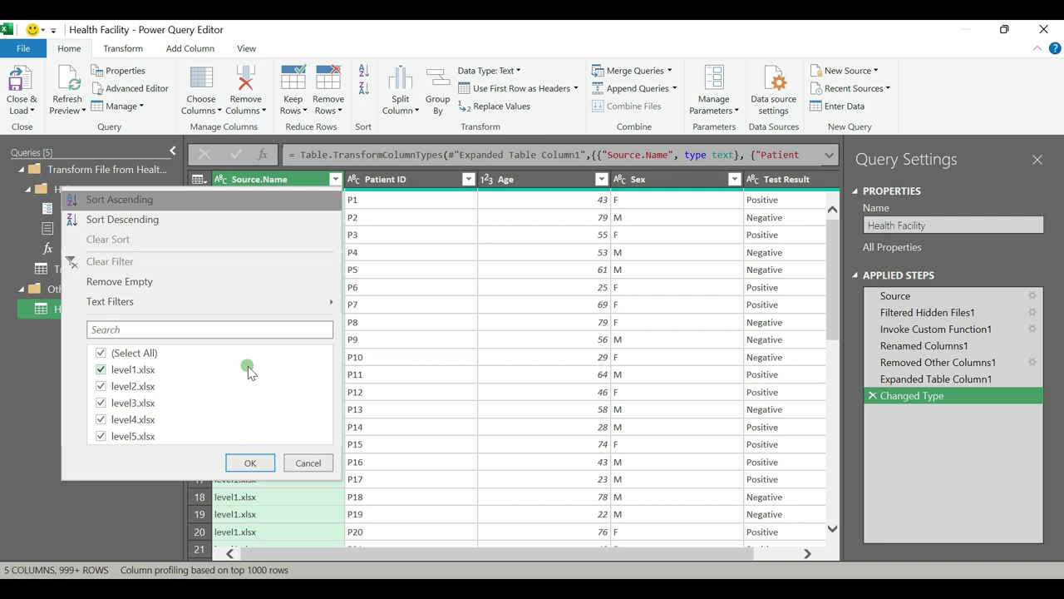
left_click(102, 354)
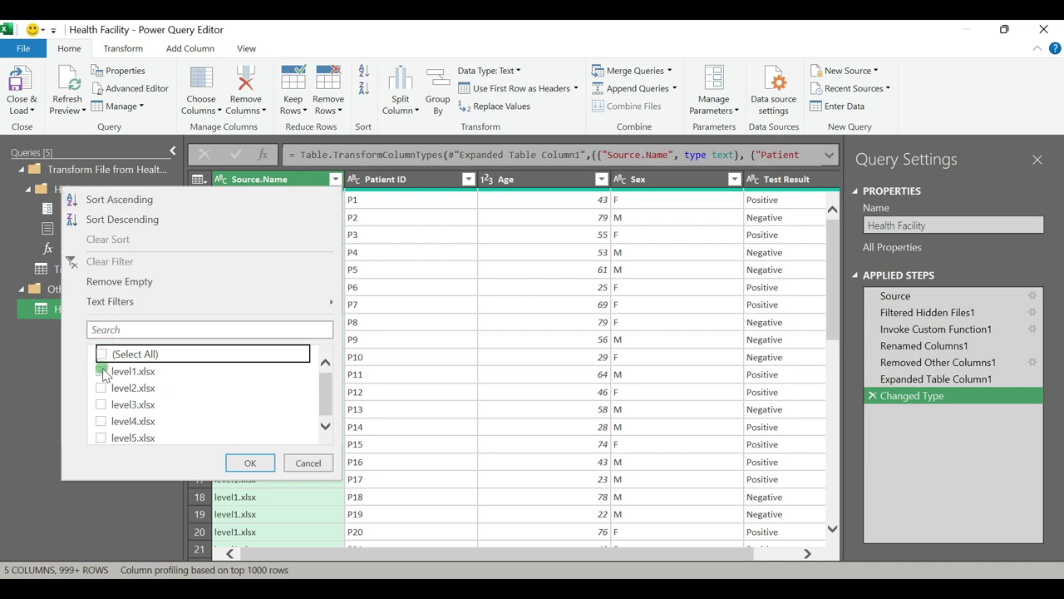
left_click(102, 371)
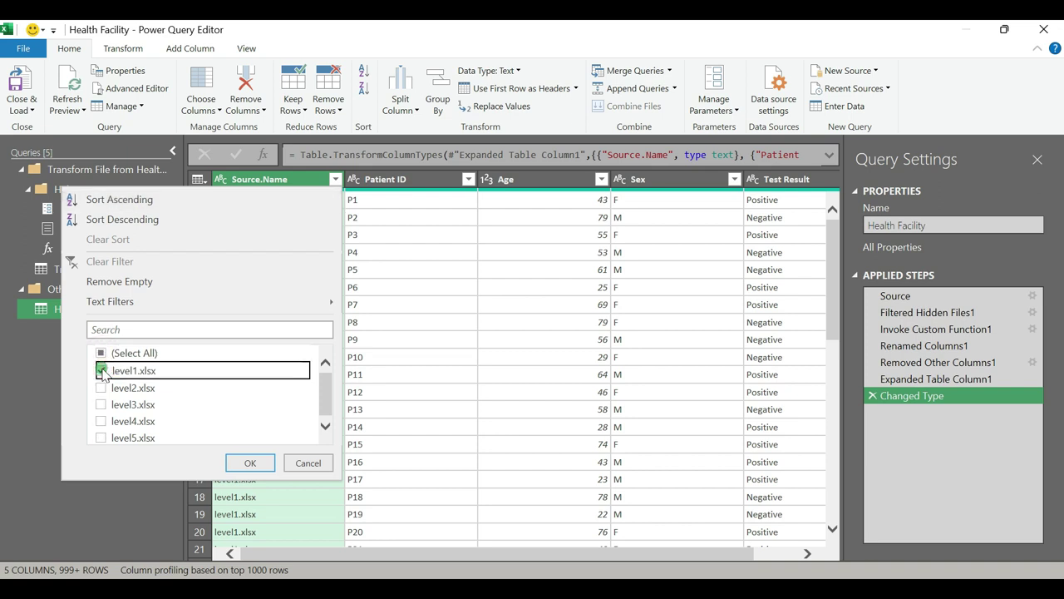
left_click(250, 462)
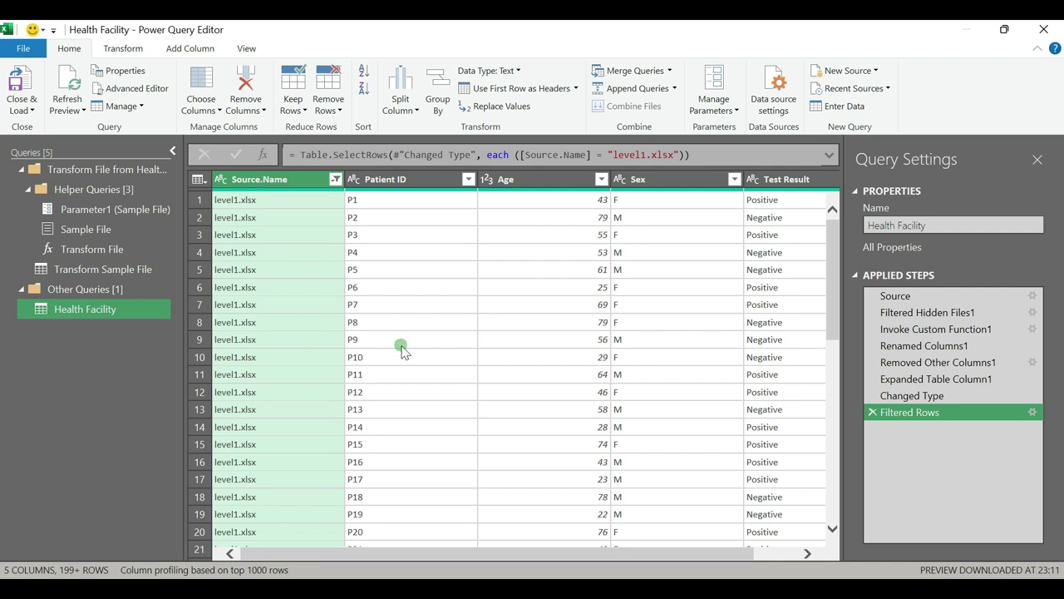
Re-include all files in the Source.Name filter with (Select All)
left_click(335, 180)
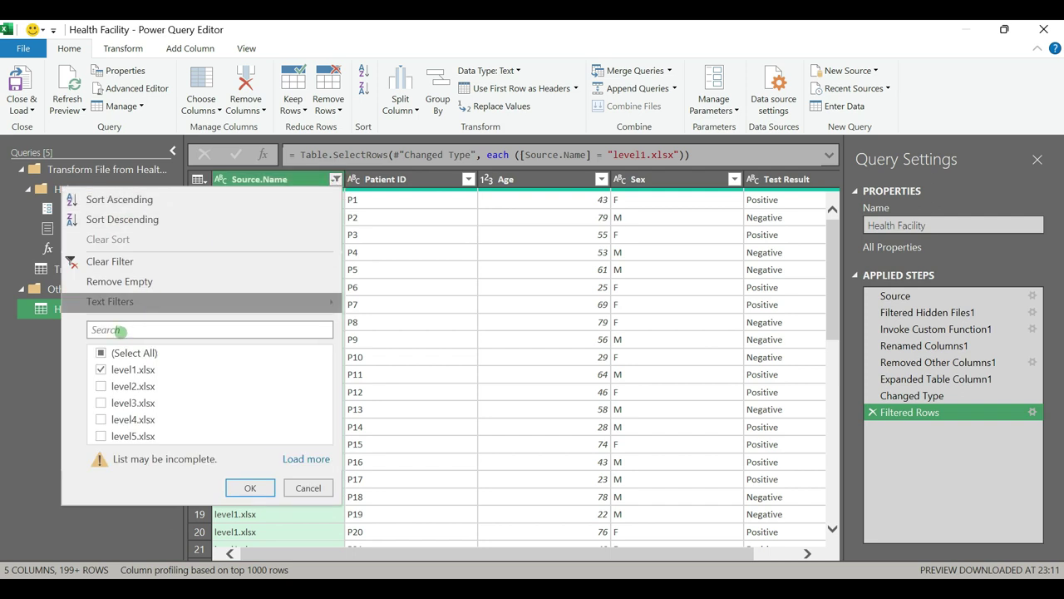
left_click(100, 354)
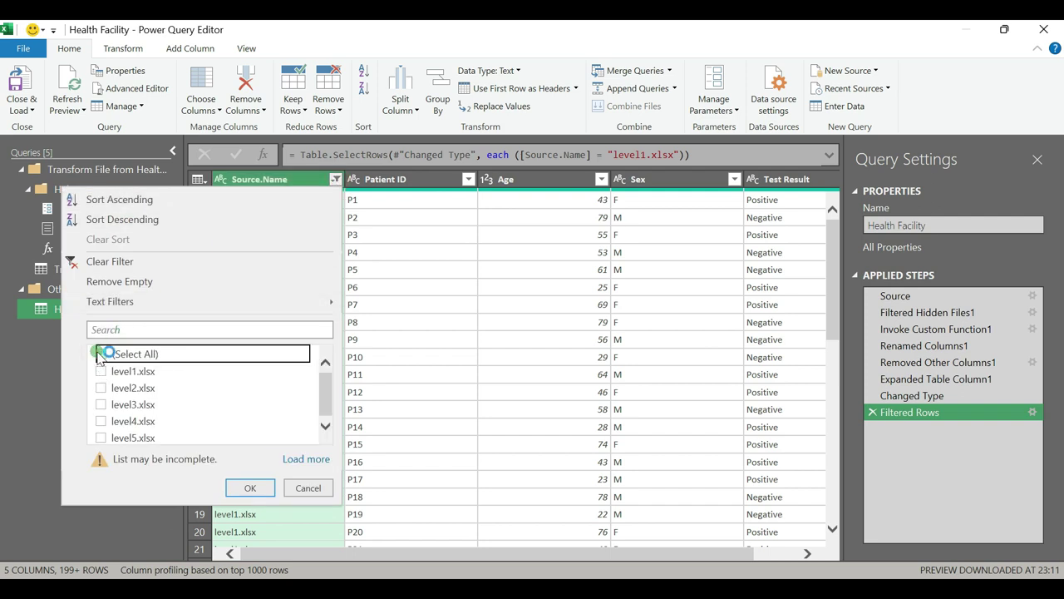
left_click(100, 354)
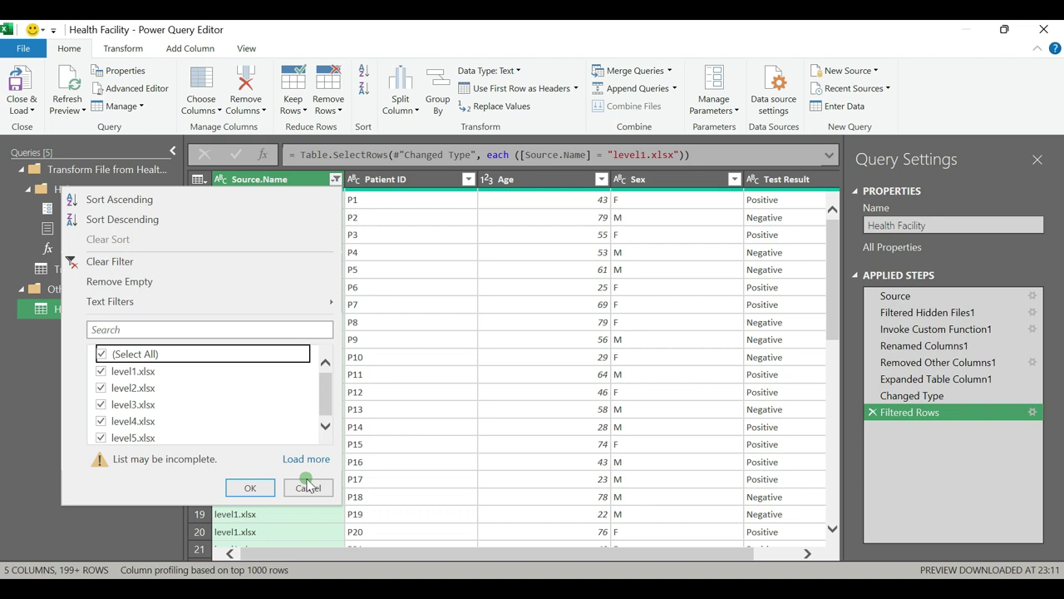
left_click(266, 490)
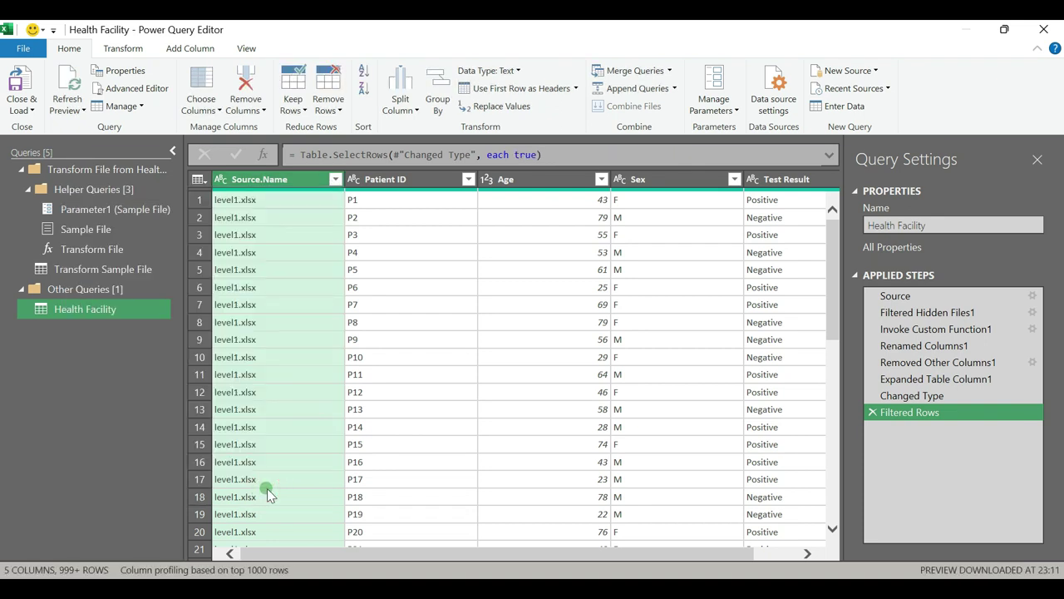
left_click(872, 413)
left_click(873, 413)
Delete the Filtered Rows applied step and select the Source.Name column
left_click(873, 413)
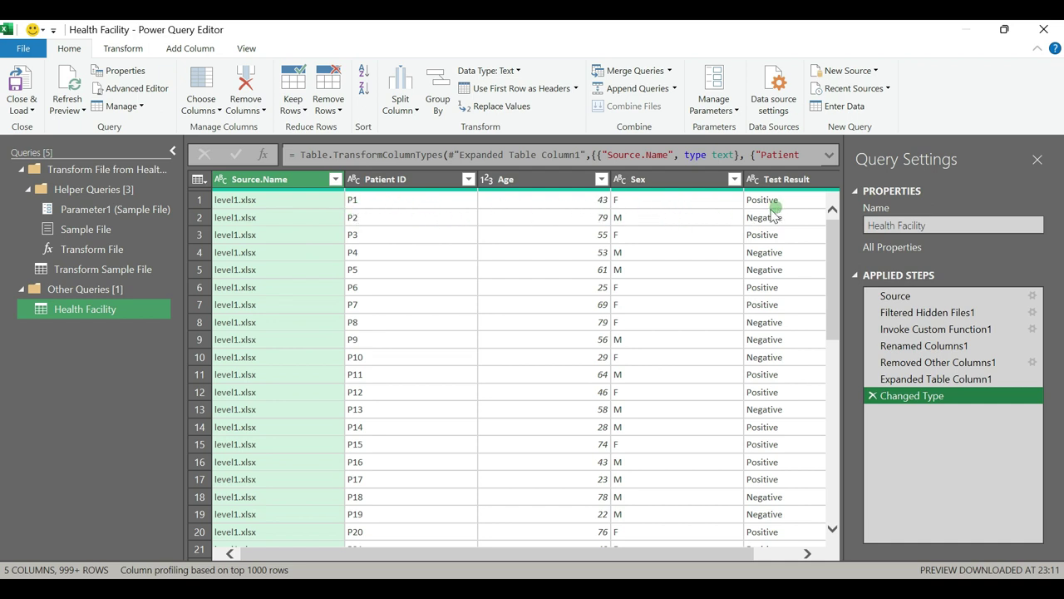
left_click(290, 185)
Replace .xlsx with nothing in Source.Name so values read level1 through level5
left_click(123, 49)
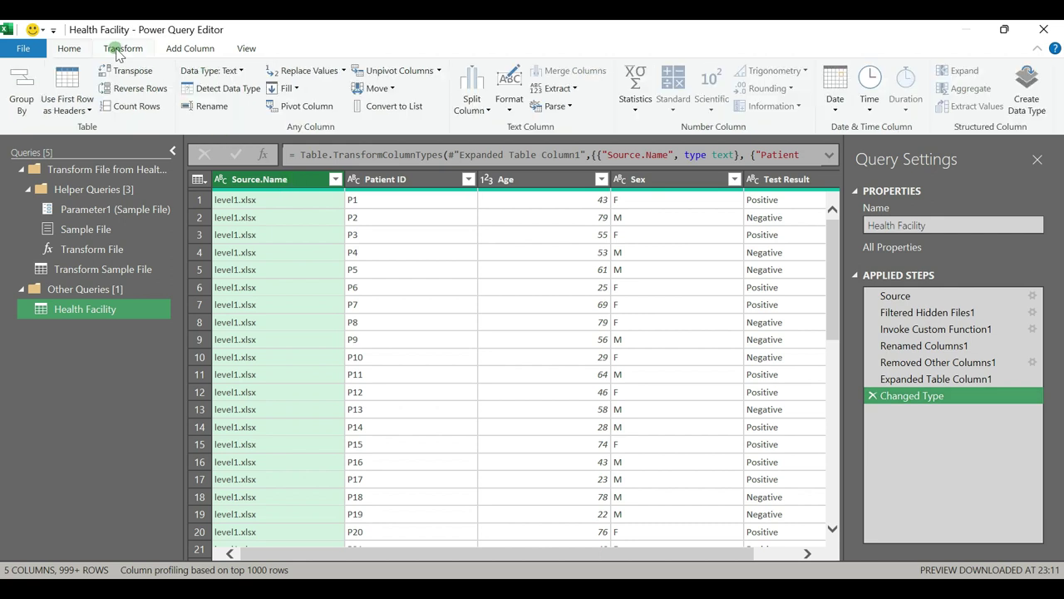
left_click(304, 71)
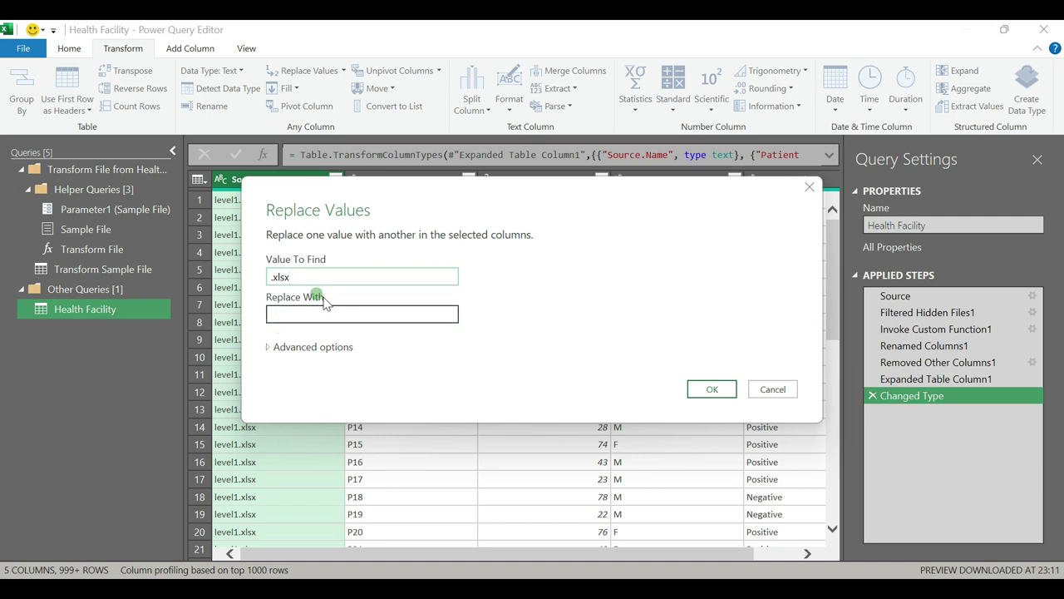
left_click(713, 389)
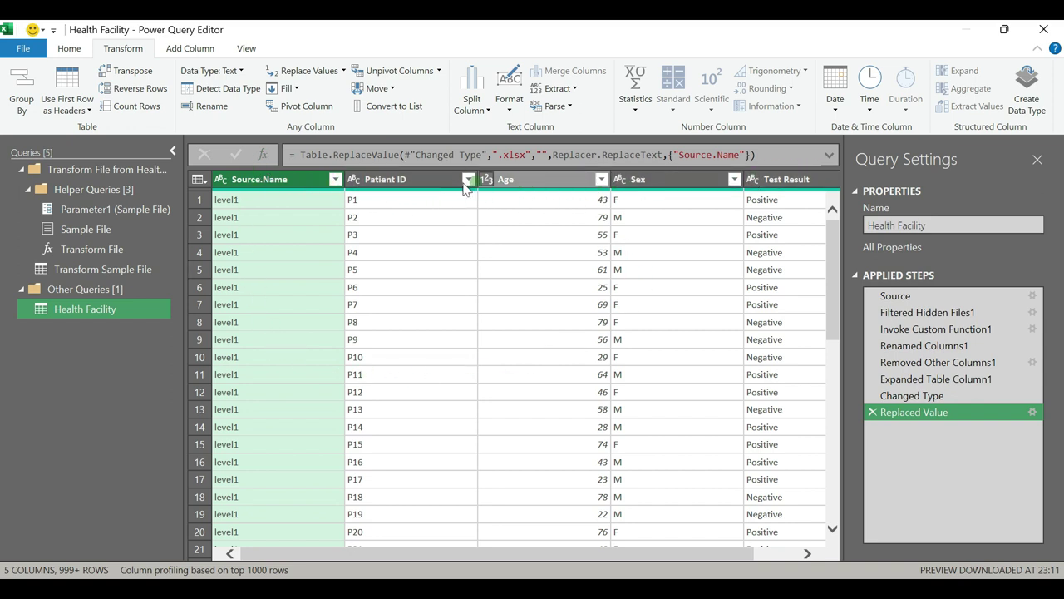
left_click(260, 219)
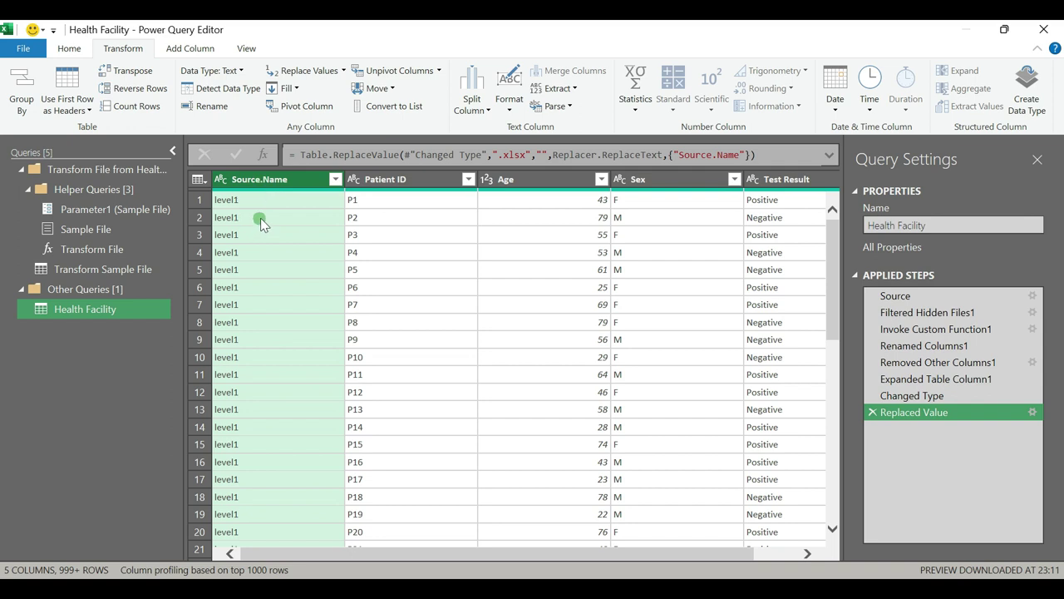
Rename the Source.Name column to 'site level'
double_click(287, 179)
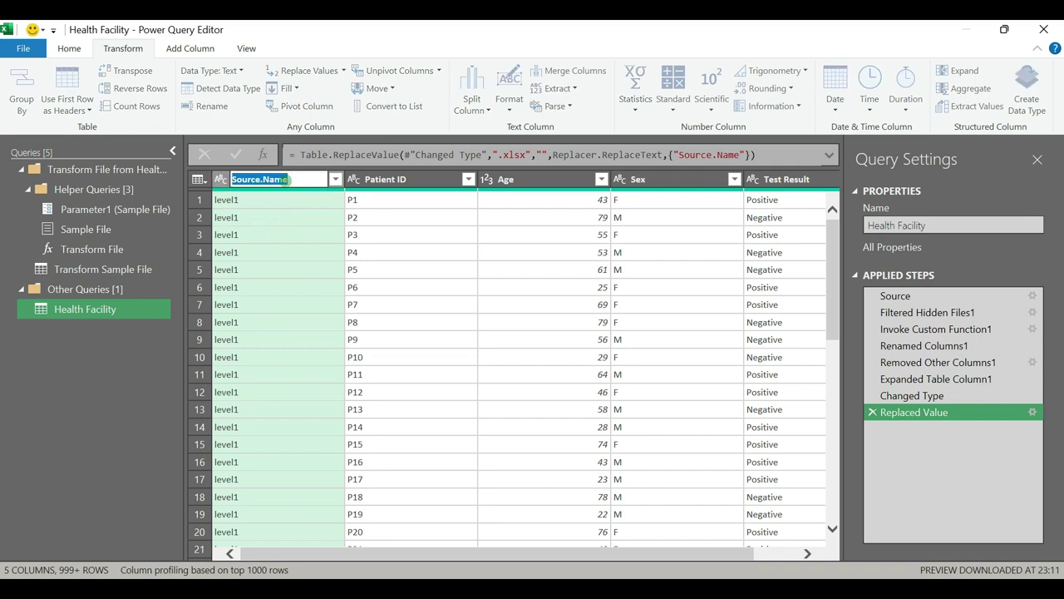
type("site leve")
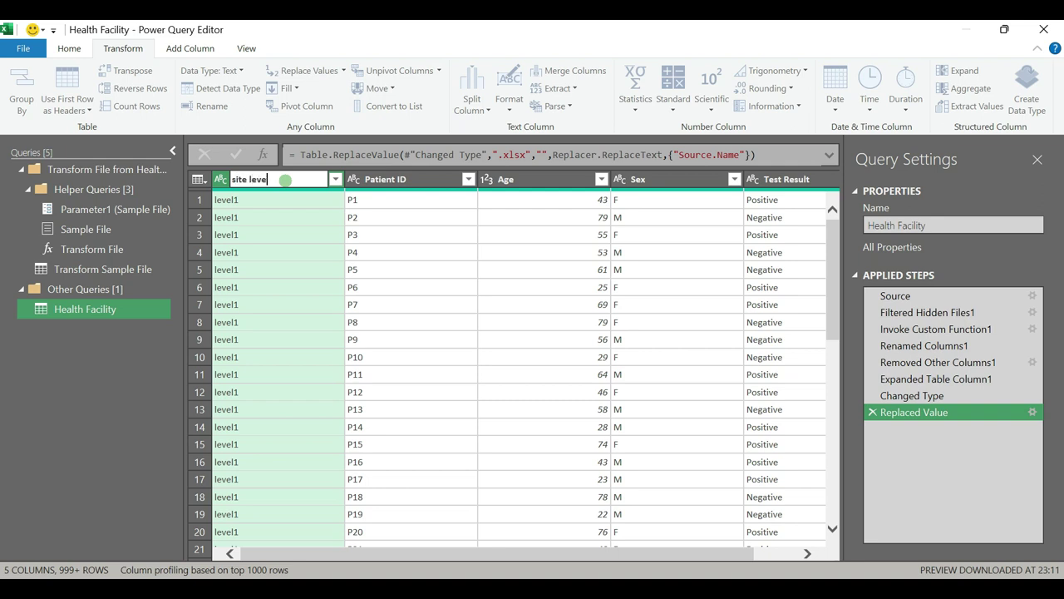
type("l")
key("Return")
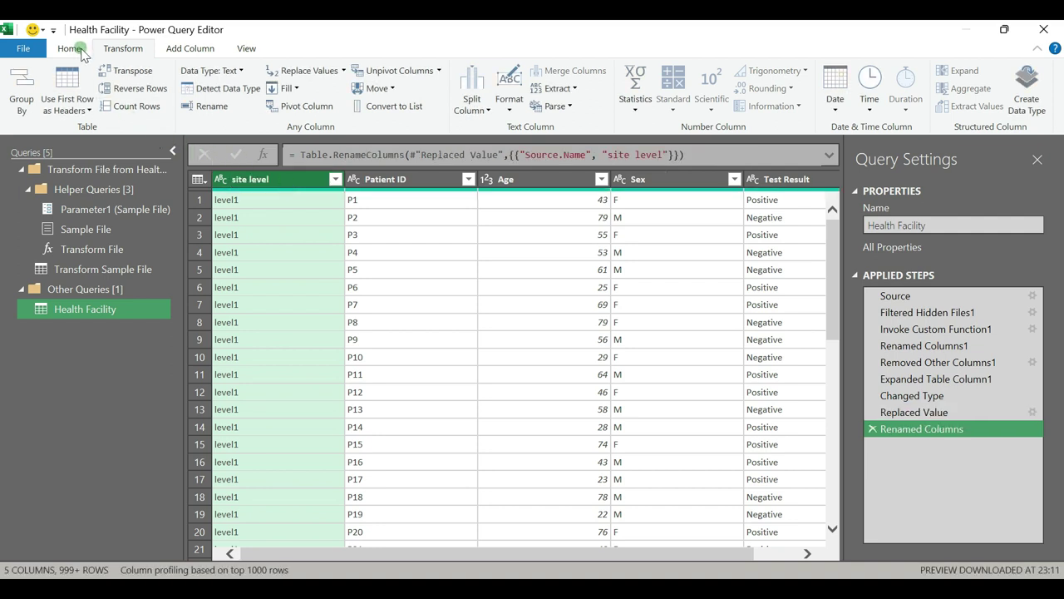
Close & Load the Health Facility query into a new Excel sheet table
left_click(72, 48)
left_click(25, 109)
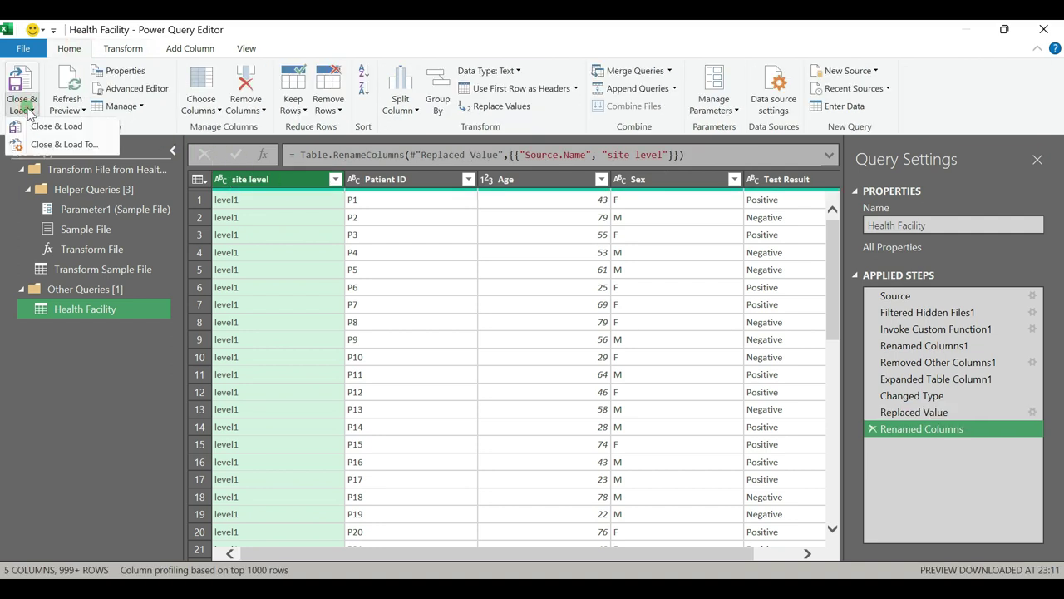
left_click(42, 127)
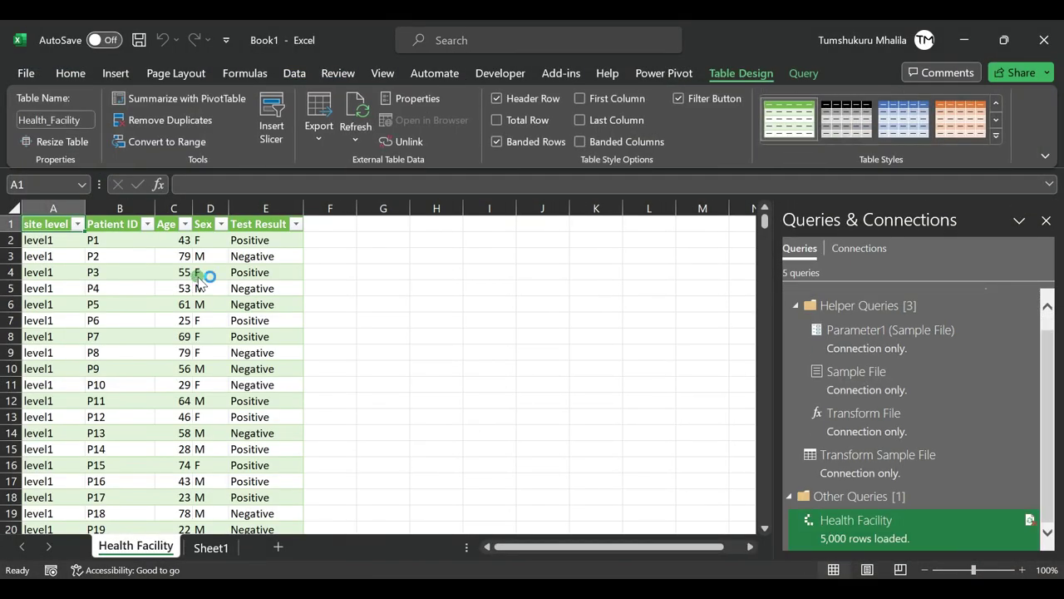
left_click(77, 223)
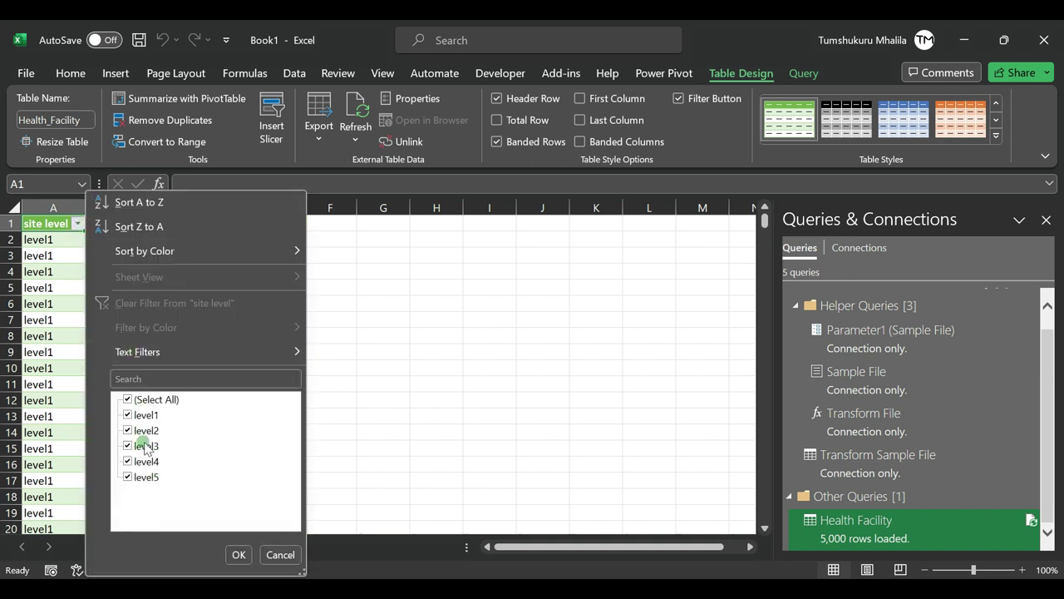
left_click(378, 434)
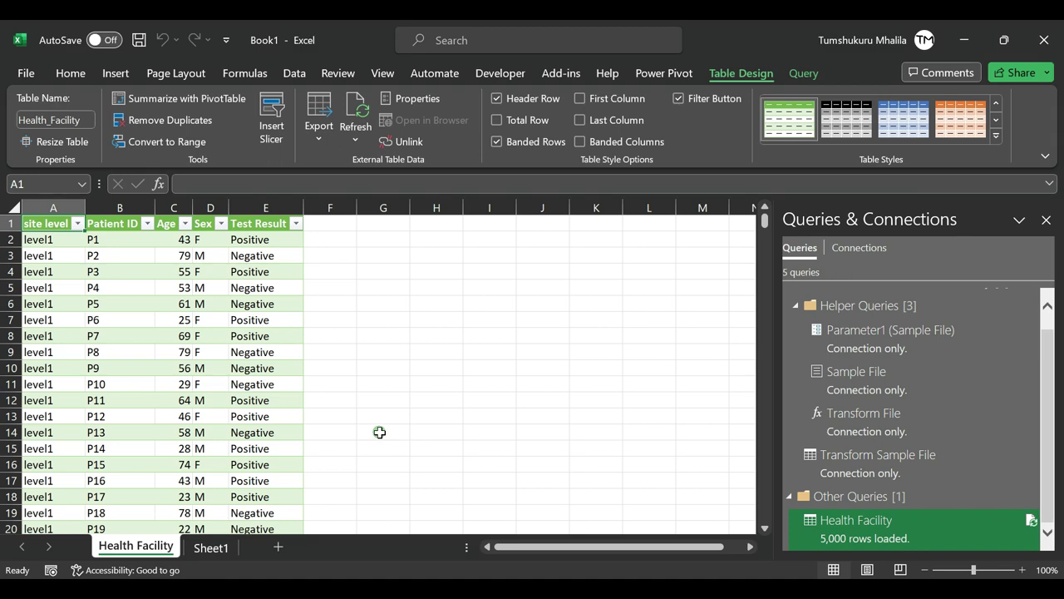
scroll(379, 433, "down", 20)
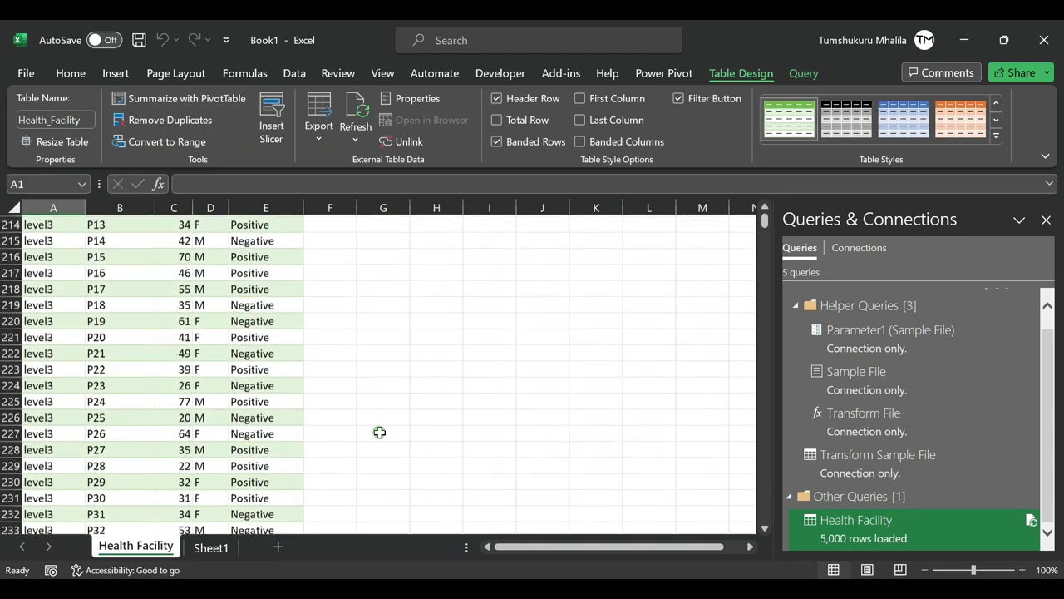
scroll(379, 432, "down", 20)
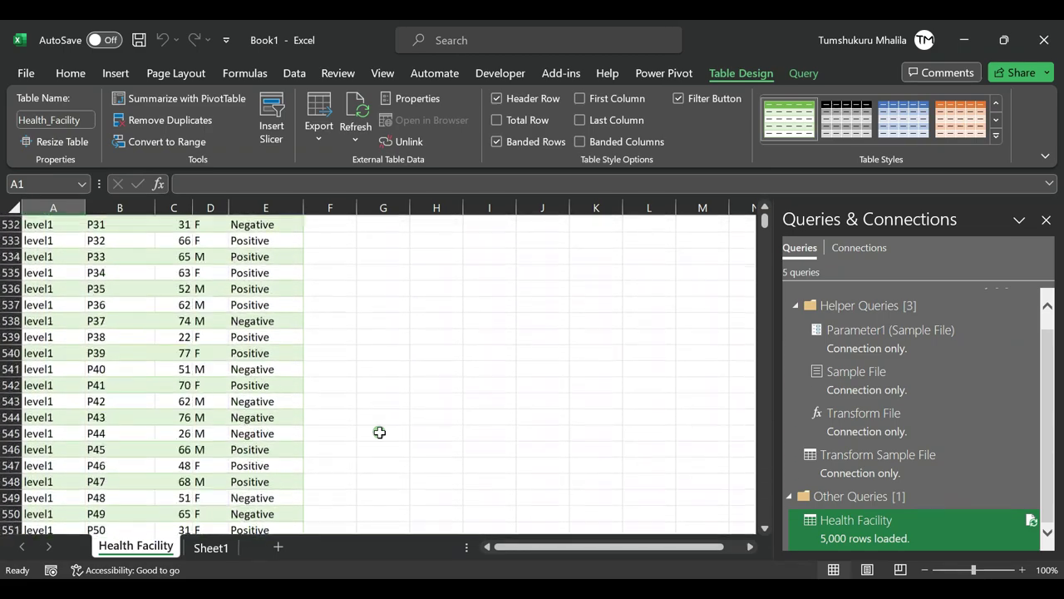
scroll(379, 432, "down", 20)
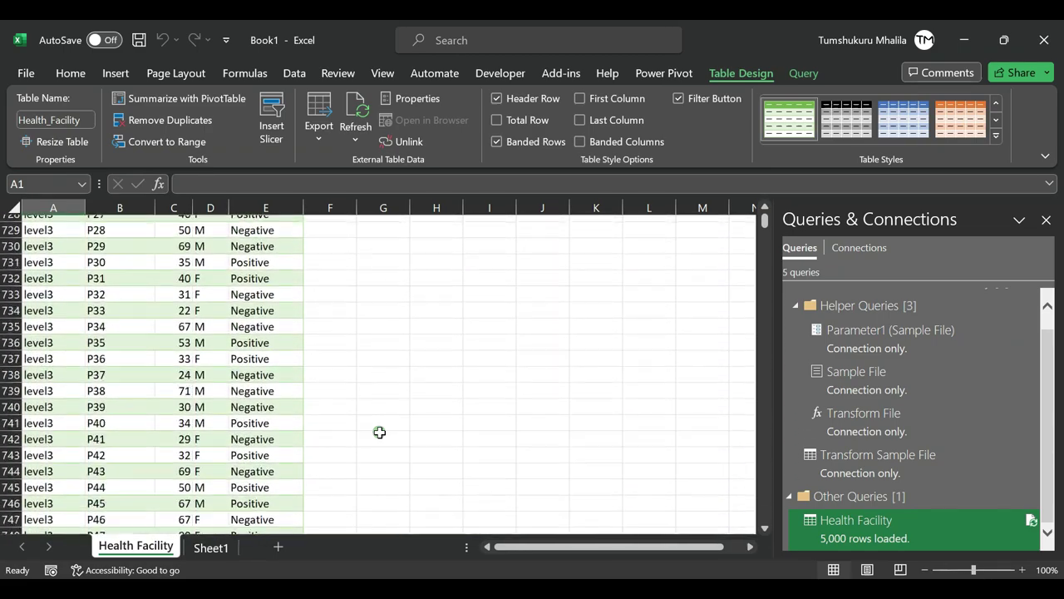
scroll(379, 432, "down", 6)
left_click(357, 316)
scroll(357, 316, "up", 20)
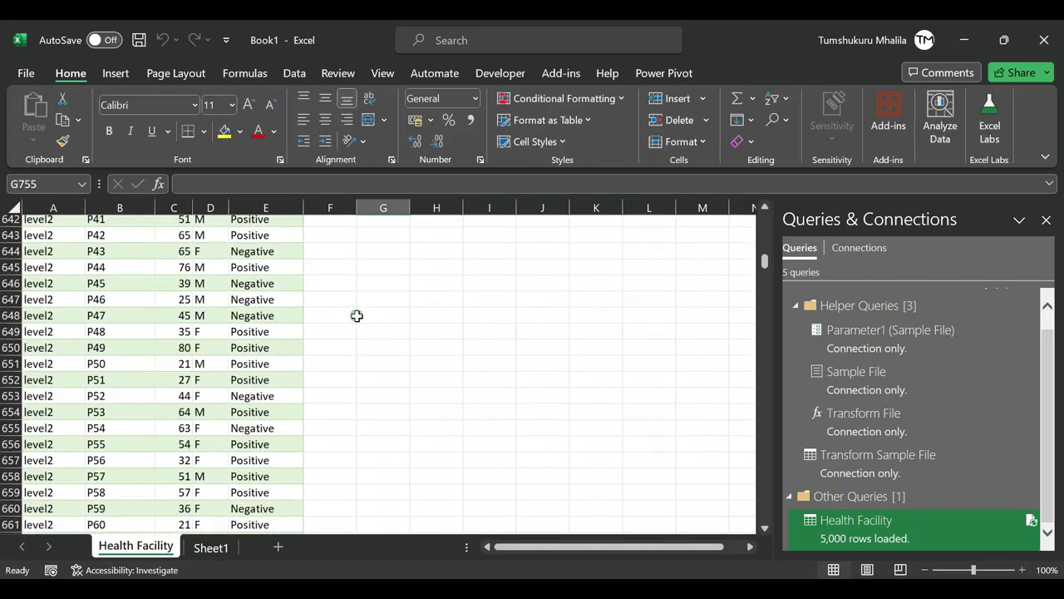
scroll(356, 316, "up", 20)
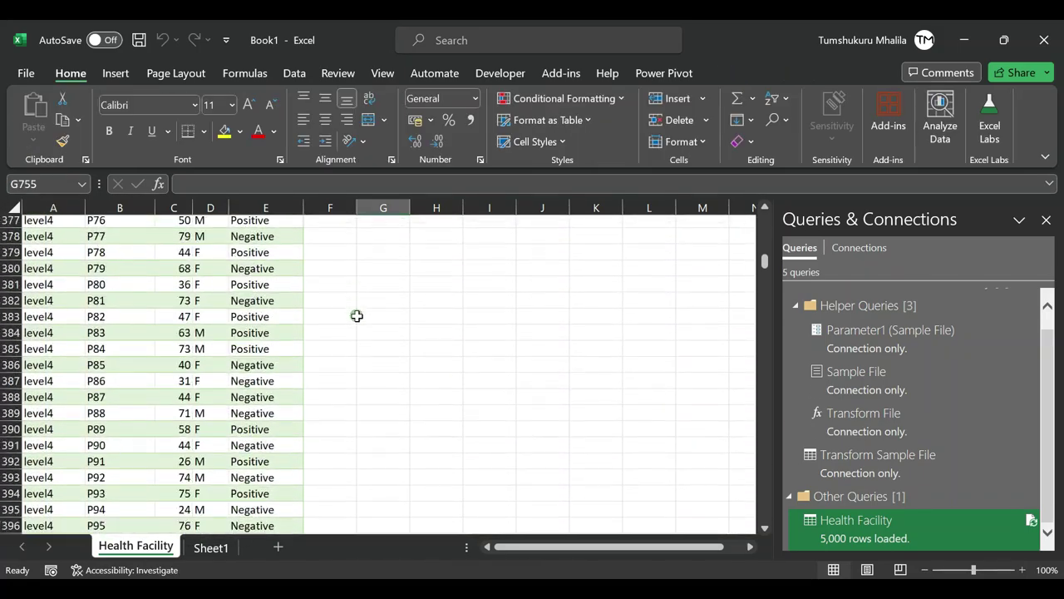
scroll(357, 316, "up", 20)
left_click(58, 243)
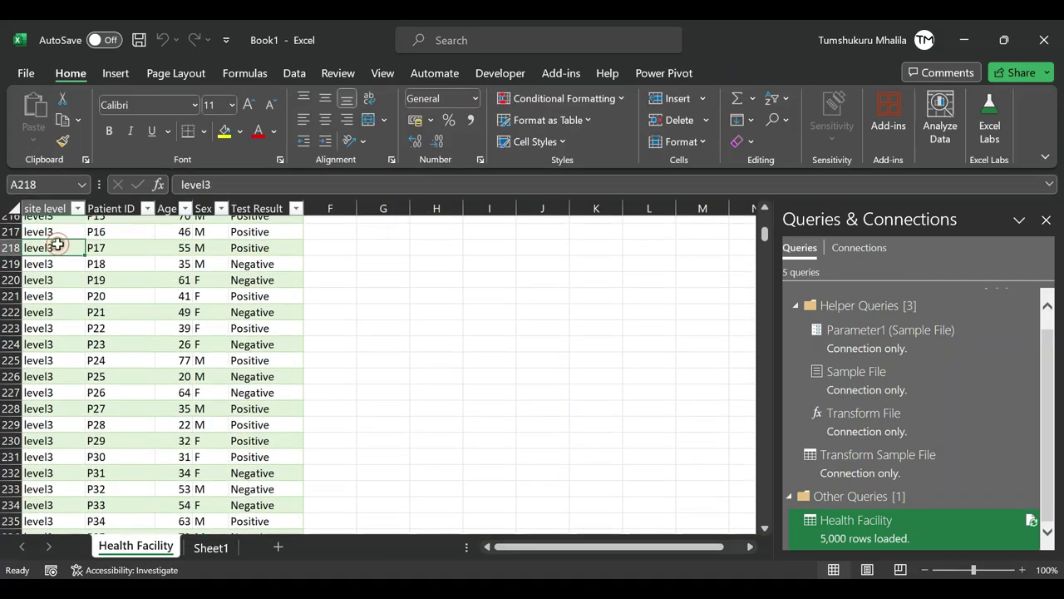
key("ctrl+a")
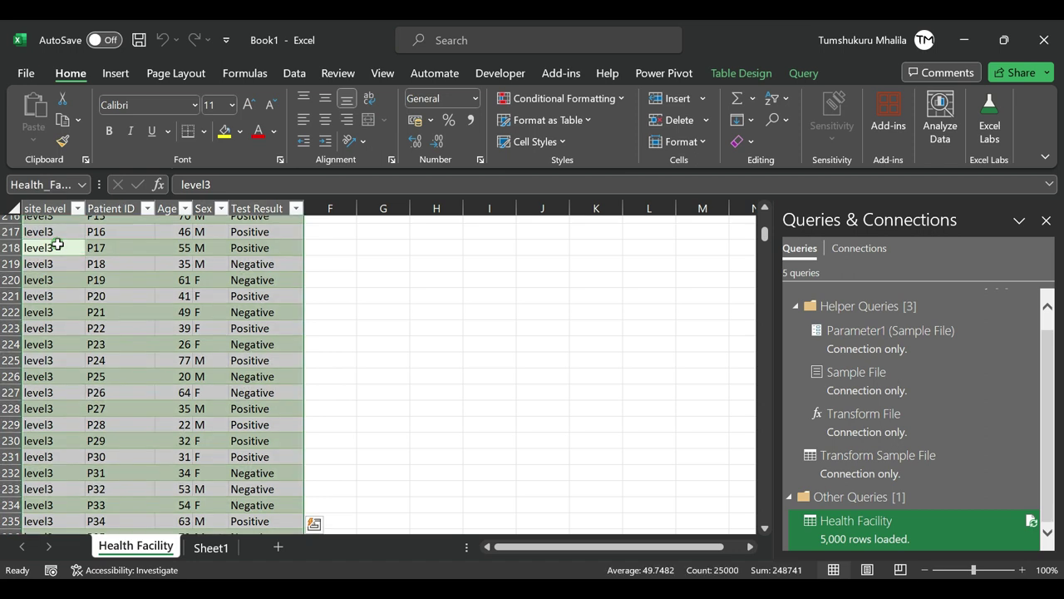
left_click(275, 343)
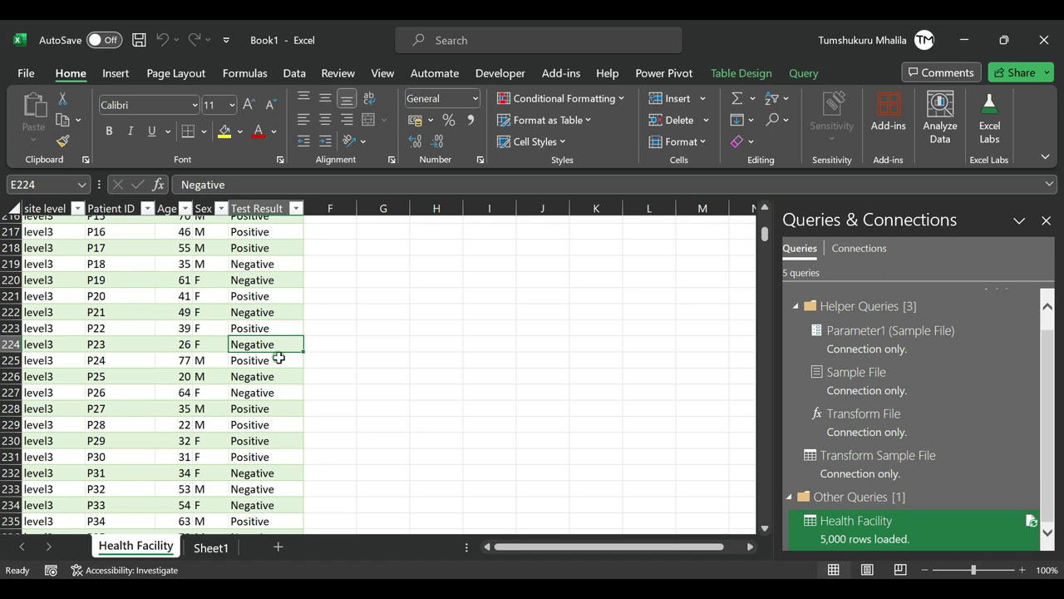
left_click(294, 73)
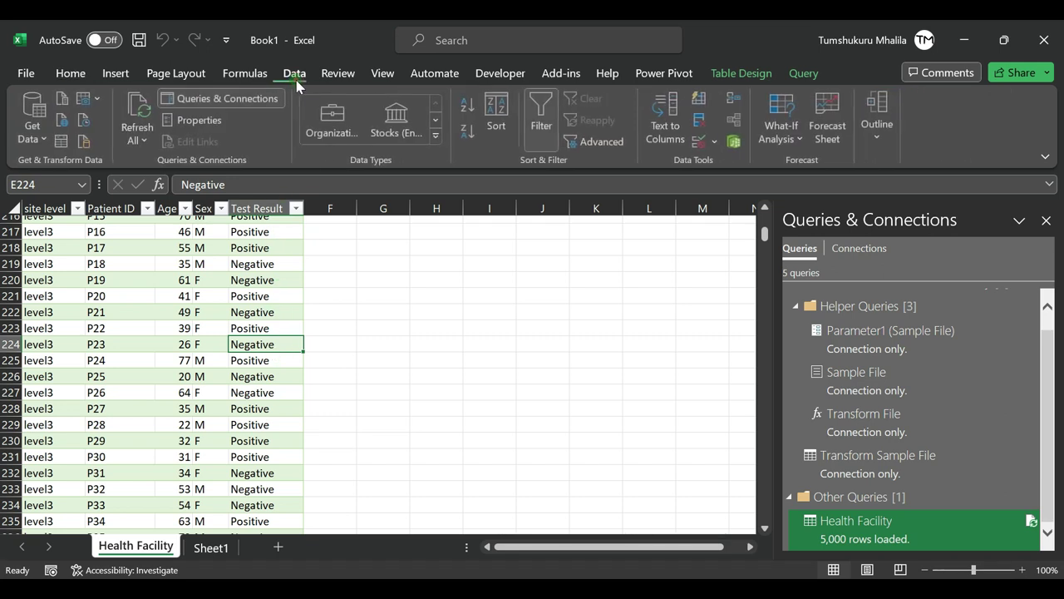
left_click(148, 140)
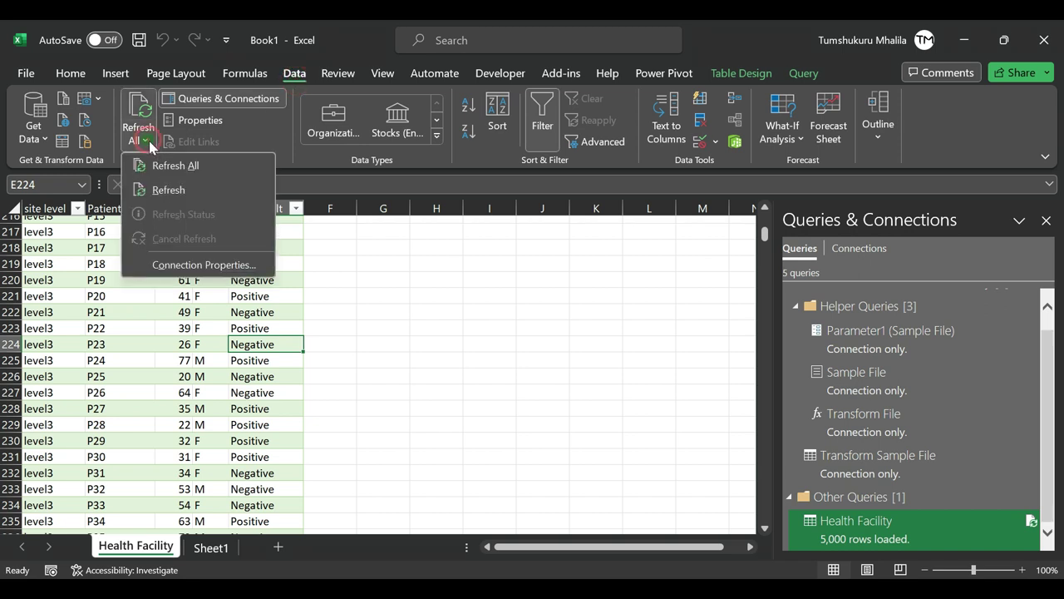
left_click(367, 317)
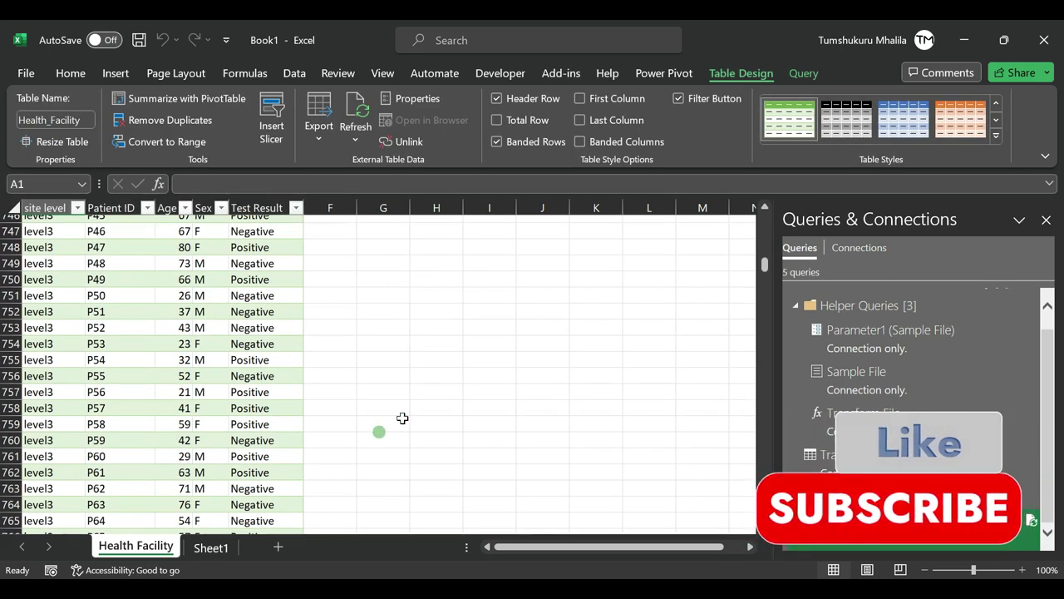
mouse_move(890, 330)
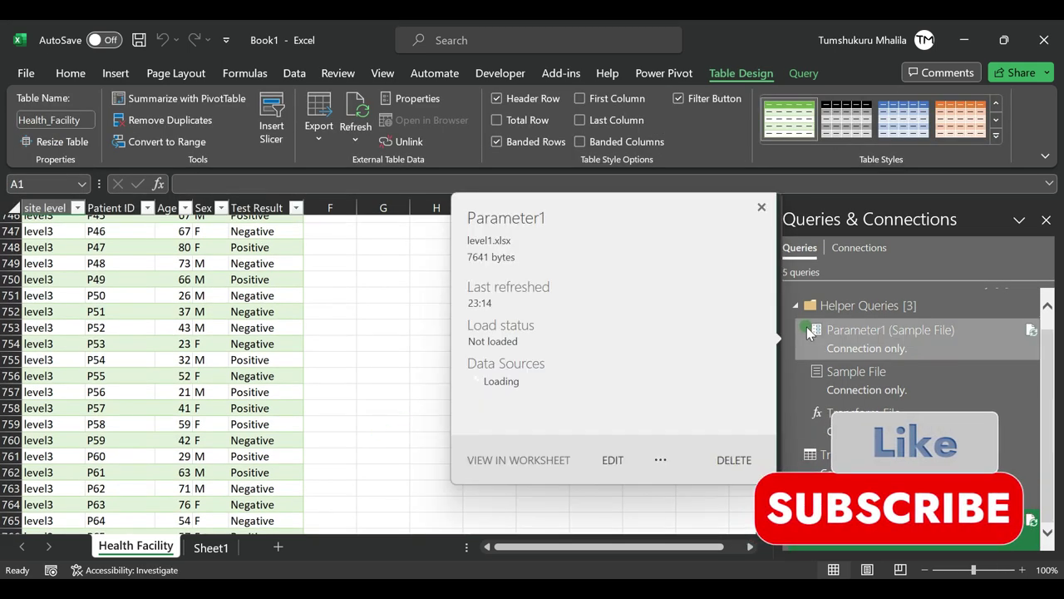
left_click(386, 361)
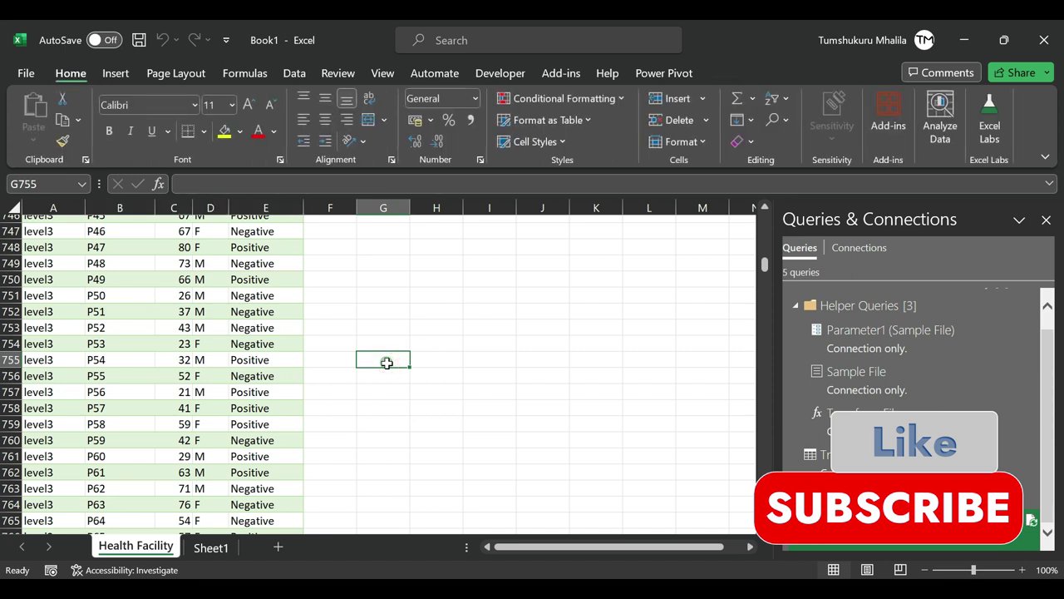